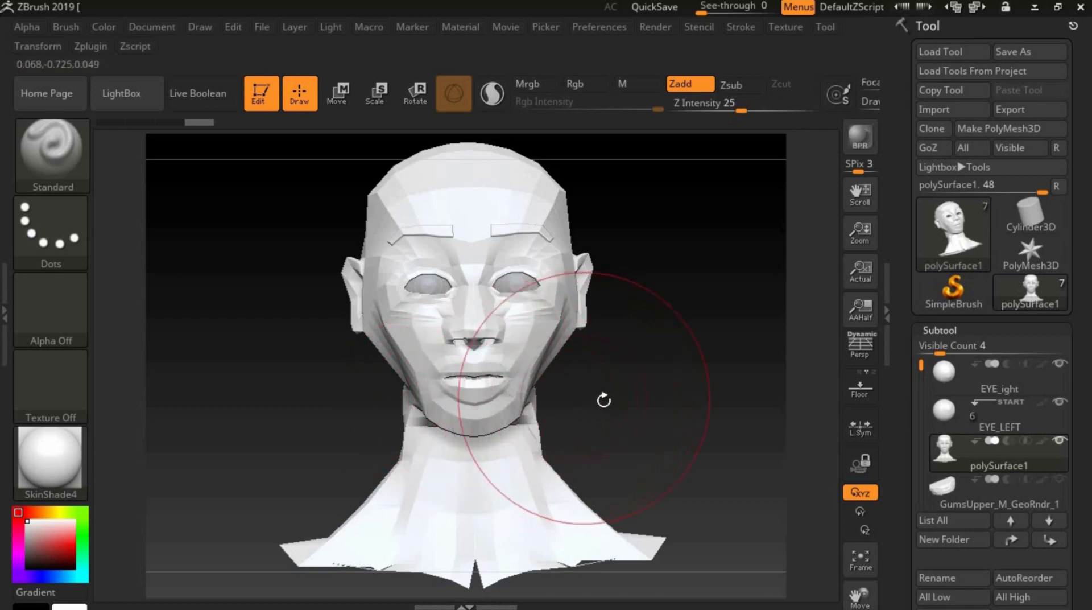
Select the Move brush for the head mesh and set its draw size to 25
left_click_drag(643, 395, 689, 393)
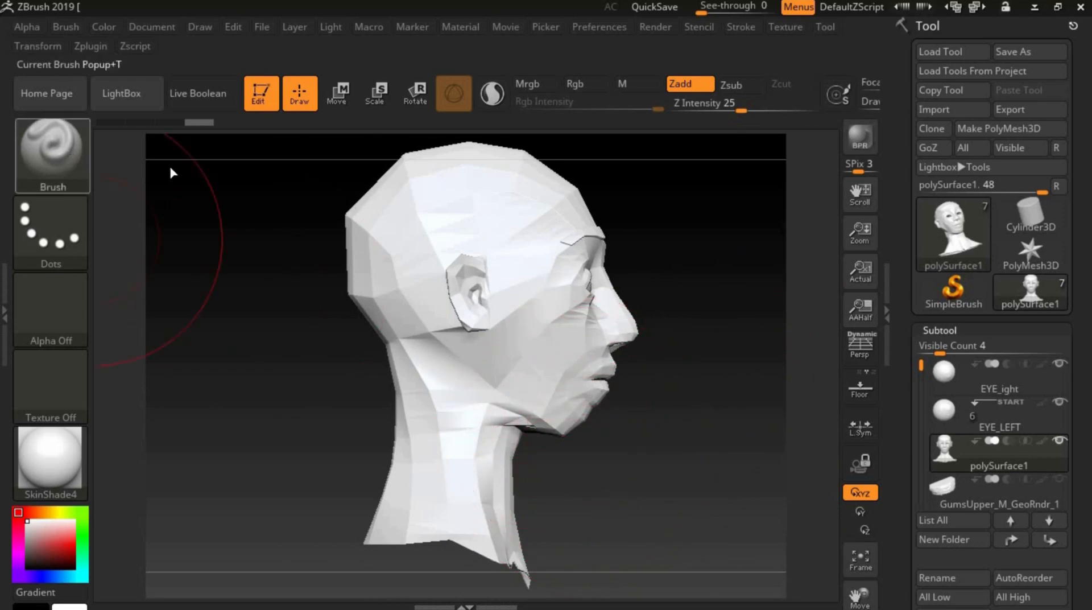
key("b")
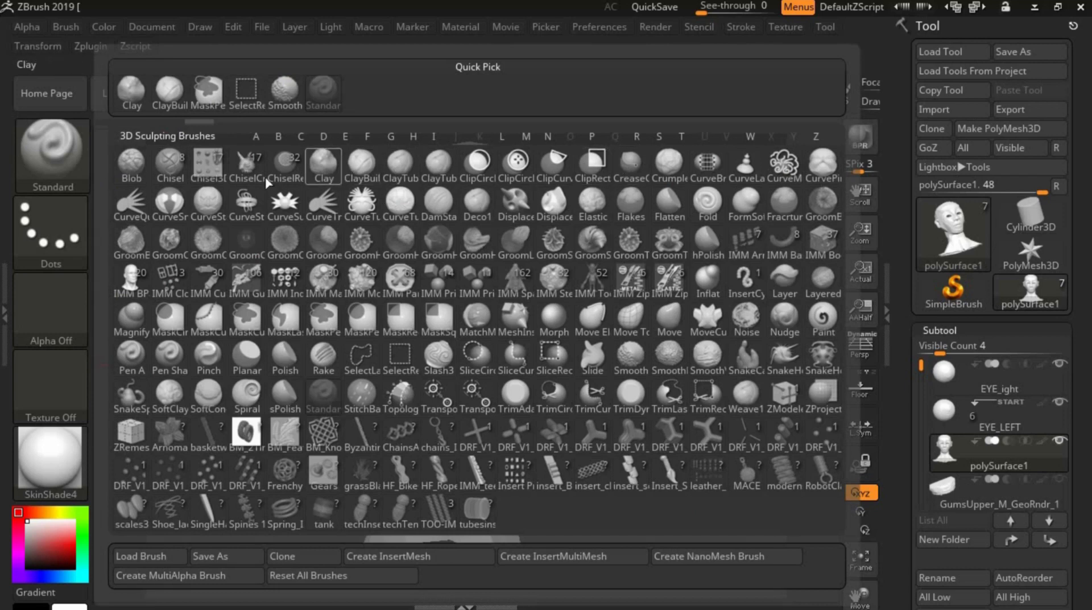
key("m")
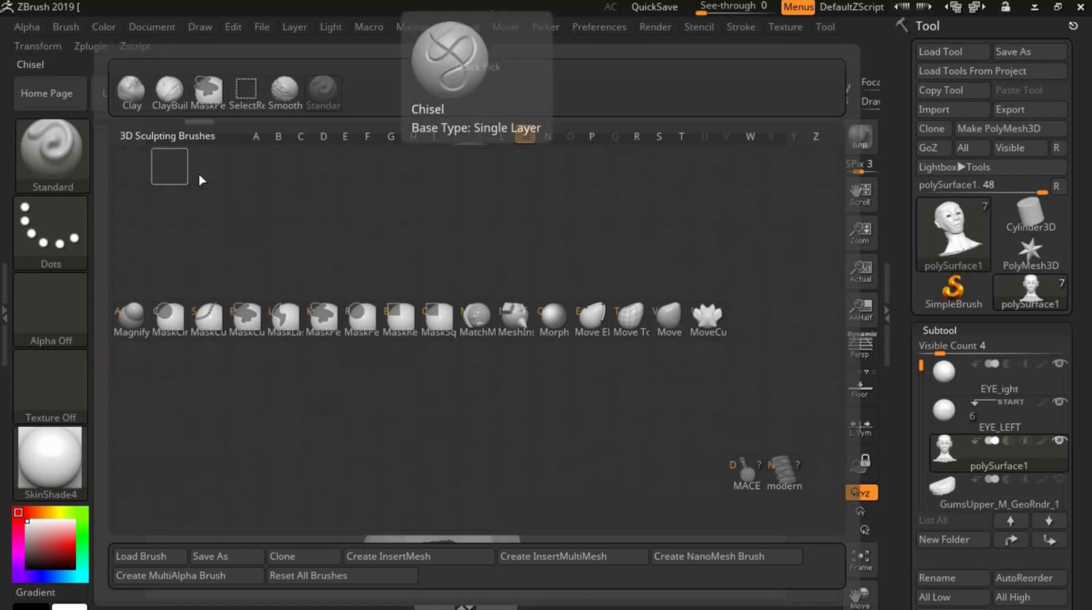
left_click(669, 316)
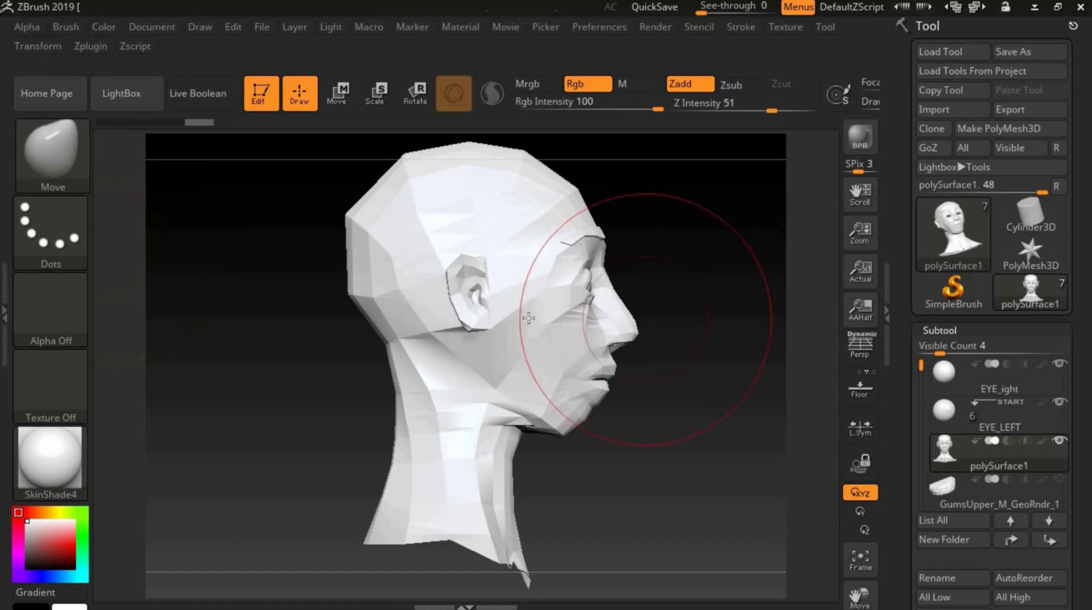
key("s")
left_click_drag(634, 421, 623, 423)
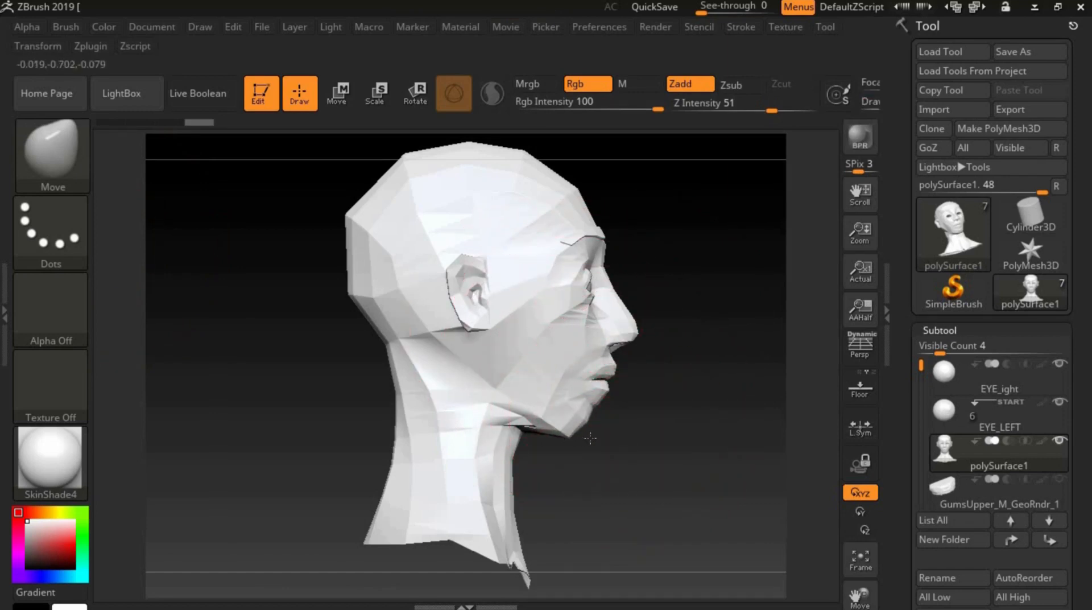
Reshape the head's chin and jawline with the Move brush, pulling the chin forward in profile and checking it from the front
left_click_drag(697, 446, 667, 419)
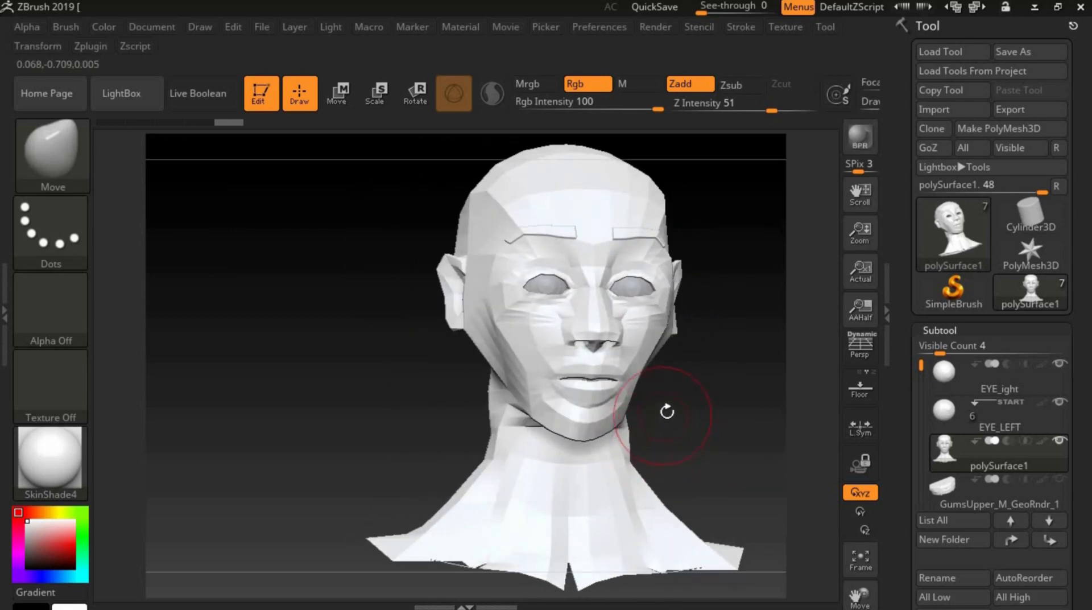
left_click_drag(750, 413, 681, 434)
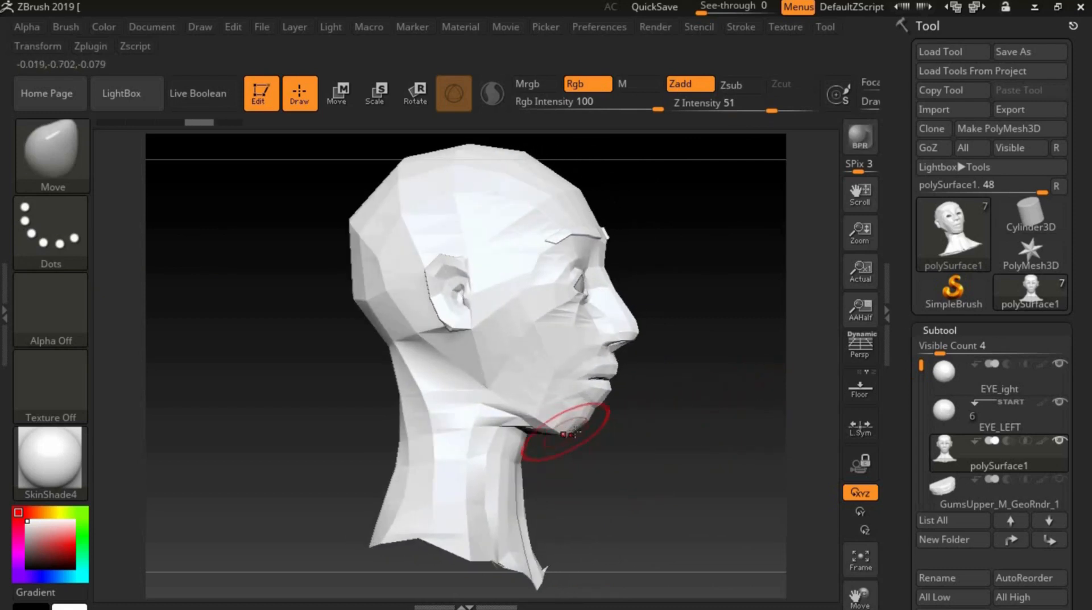
mouse_move(693, 462)
left_mouse_down()
mouse_move(705, 458)
mouse_move(674, 456)
mouse_move(731, 435)
mouse_move(721, 428)
left_mouse_up()
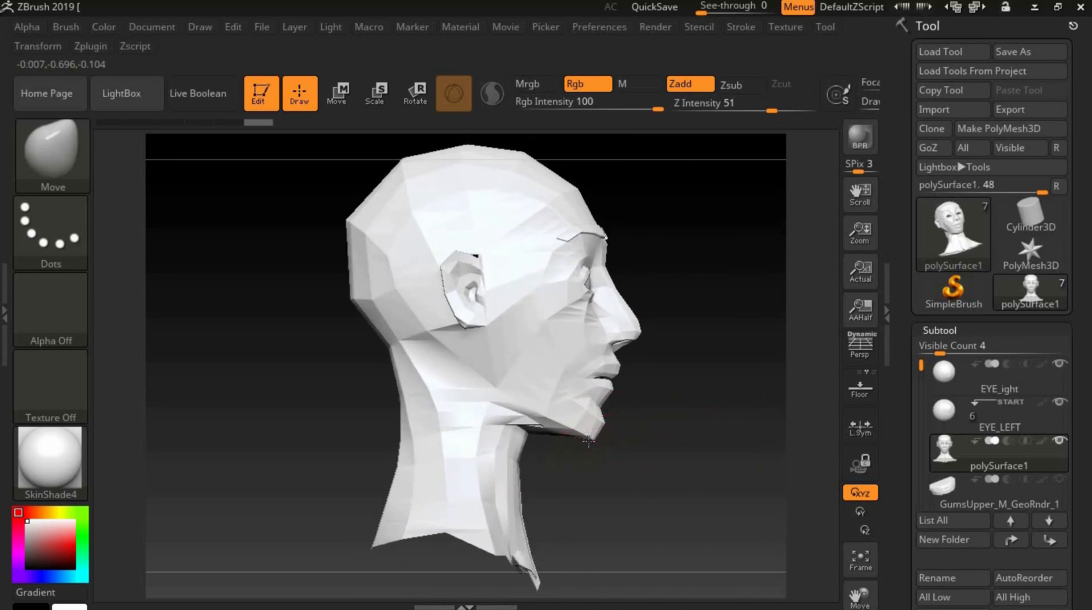
left_click_drag(609, 425, 609, 407)
mouse_move(678, 427)
left_mouse_down()
mouse_move(612, 436)
mouse_move(583, 422)
left_mouse_up()
left_click_drag(756, 431, 757, 431, "shift")
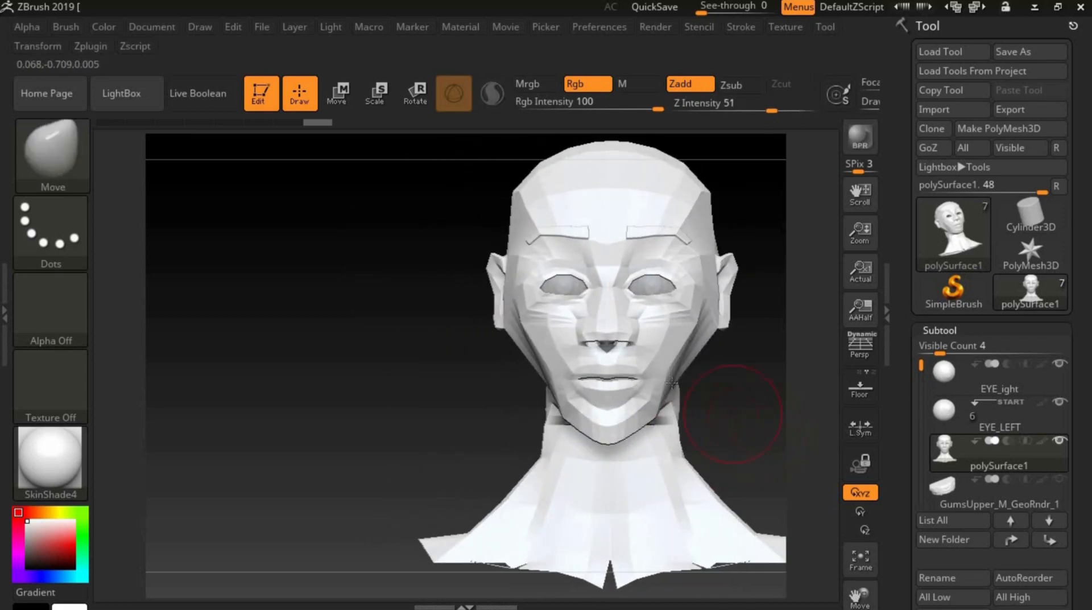
left_click_drag(661, 368, 661, 368)
mouse_move(748, 431)
left_mouse_down()
mouse_move(789, 438)
mouse_move(791, 427)
left_mouse_up()
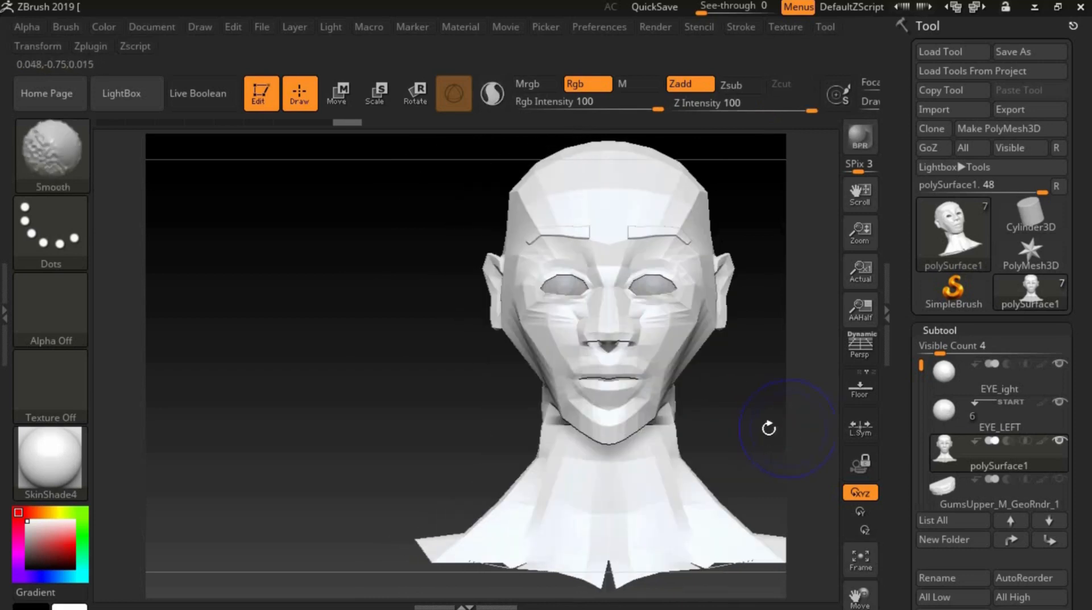
left_click(860, 557)
left_click_drag(671, 403, 726, 402)
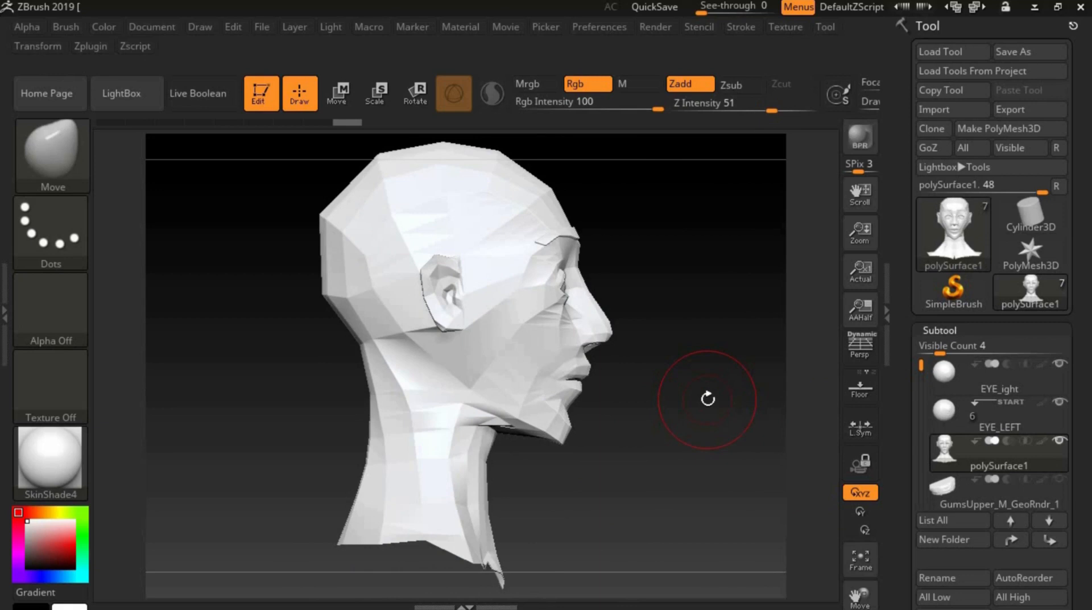
Mask the side of the lower jaw from the chin to the cheek with a smaller MaskPen brush
left_click(85, 168)
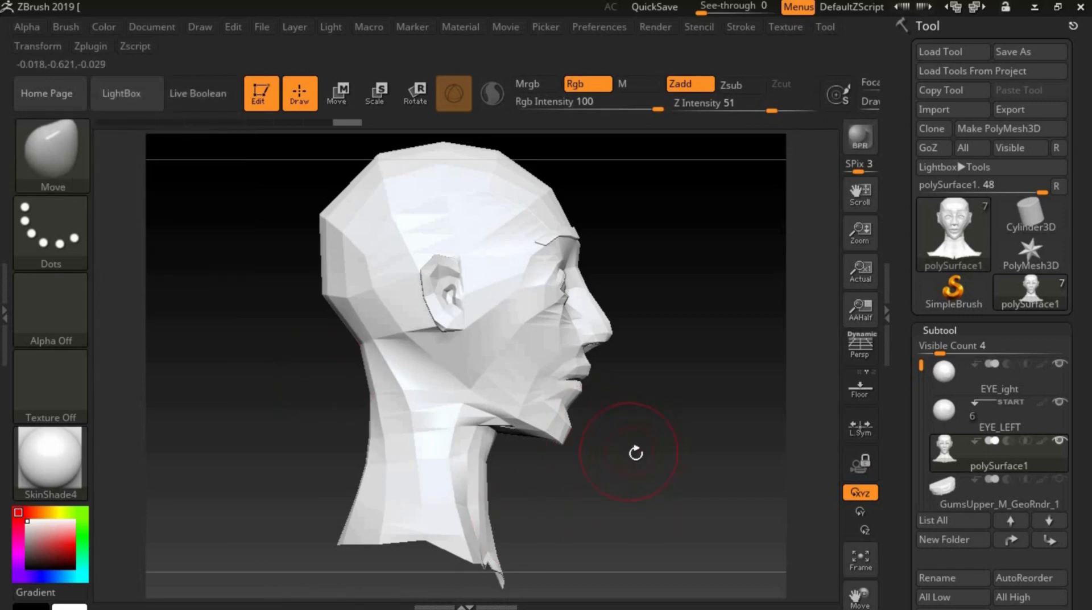
key("s")
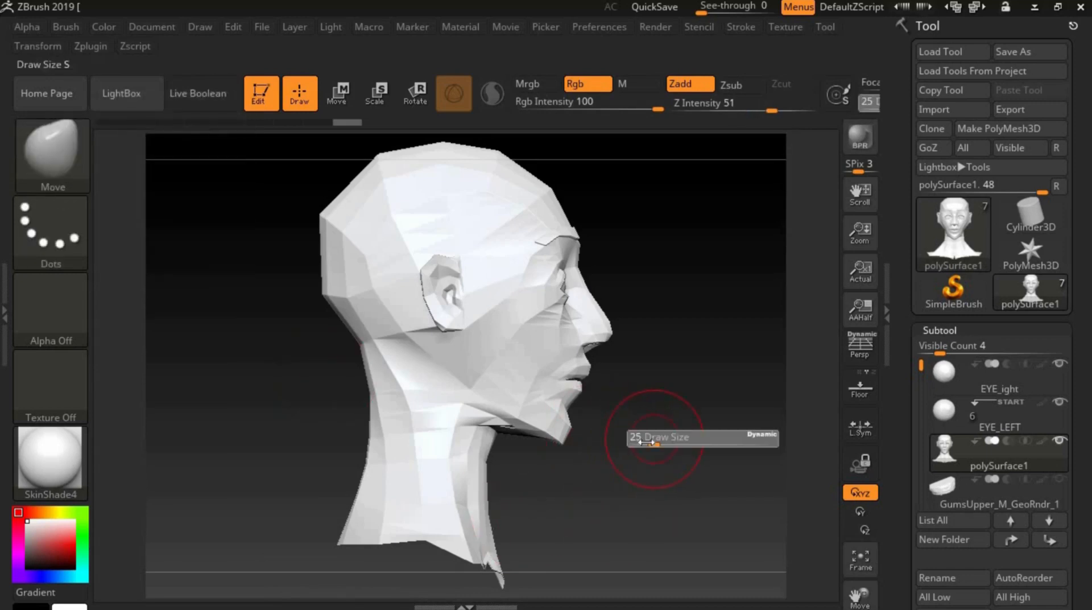
key("ctrl")
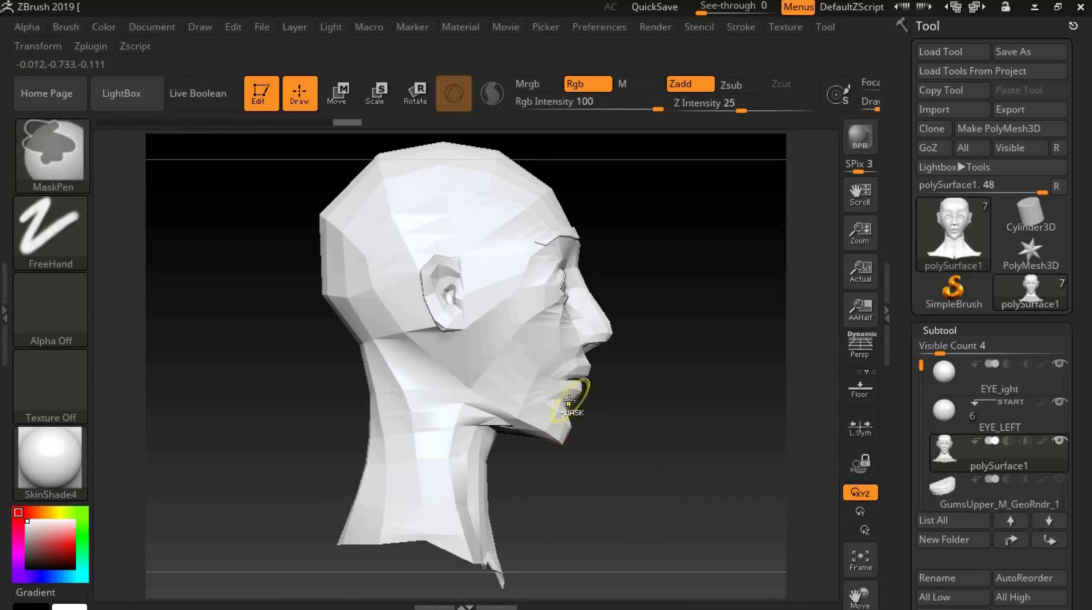
mouse_move(540, 405)
left_mouse_down("ctrl")
mouse_move(508, 395)
mouse_move(508, 417)
mouse_move(498, 335)
mouse_move(525, 371)
left_mouse_up("ctrl")
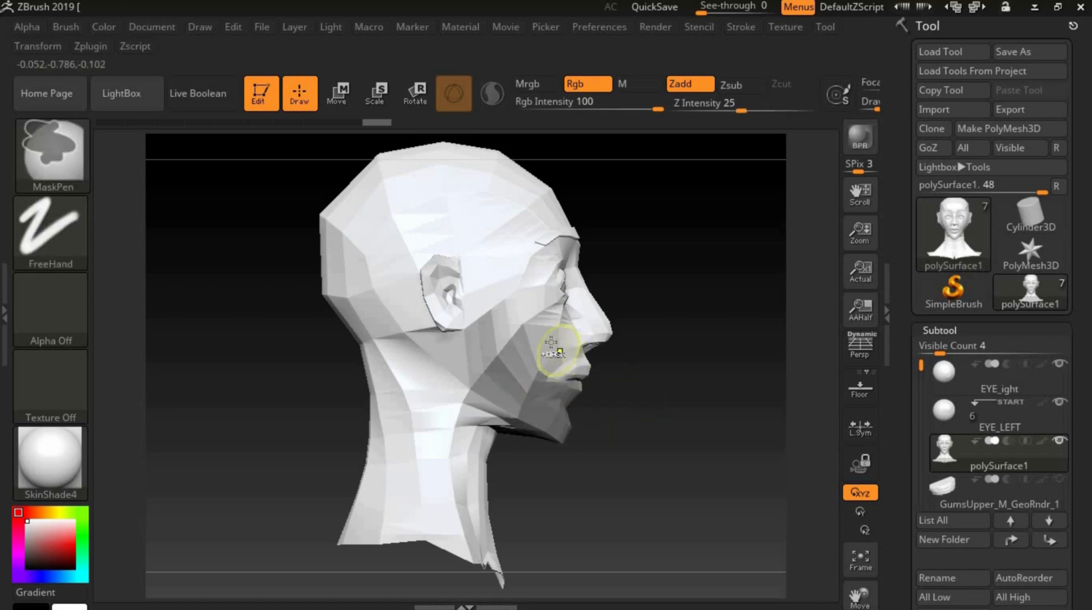
left_click_drag(560, 341, 536, 317, "ctrl")
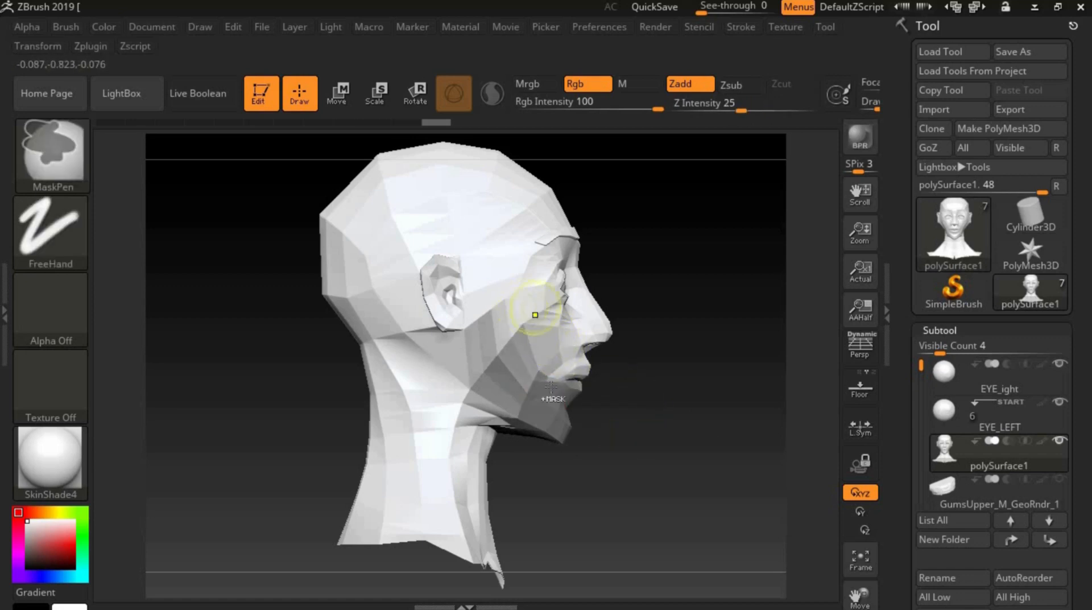
left_click_drag(492, 392, 500, 391, "ctrl")
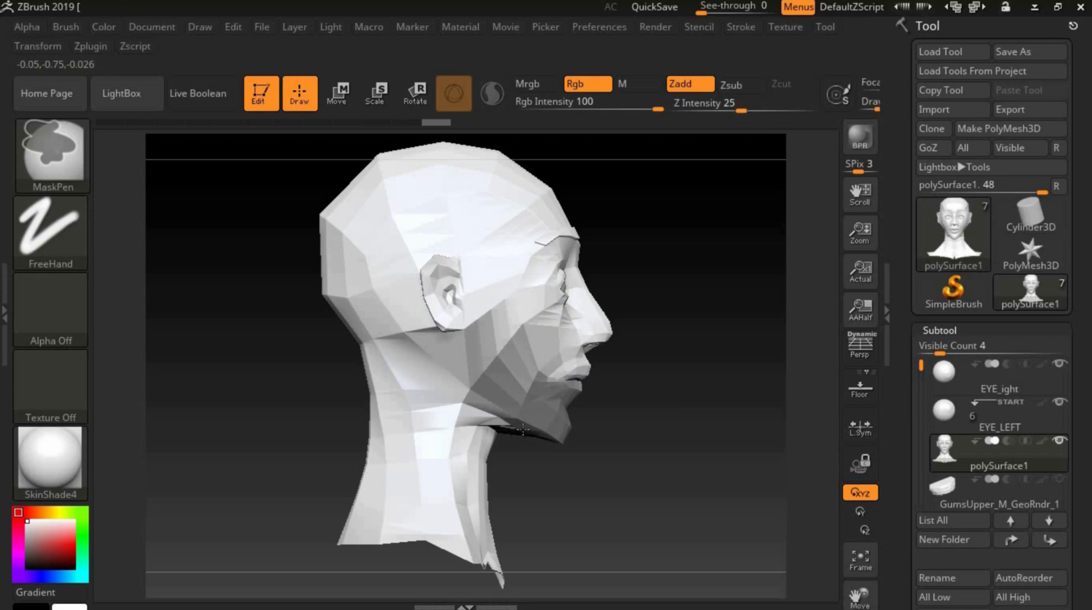
Extend the mask across the underside of the jaw, working from below the head
left_click_drag(690, 517, 604, 419)
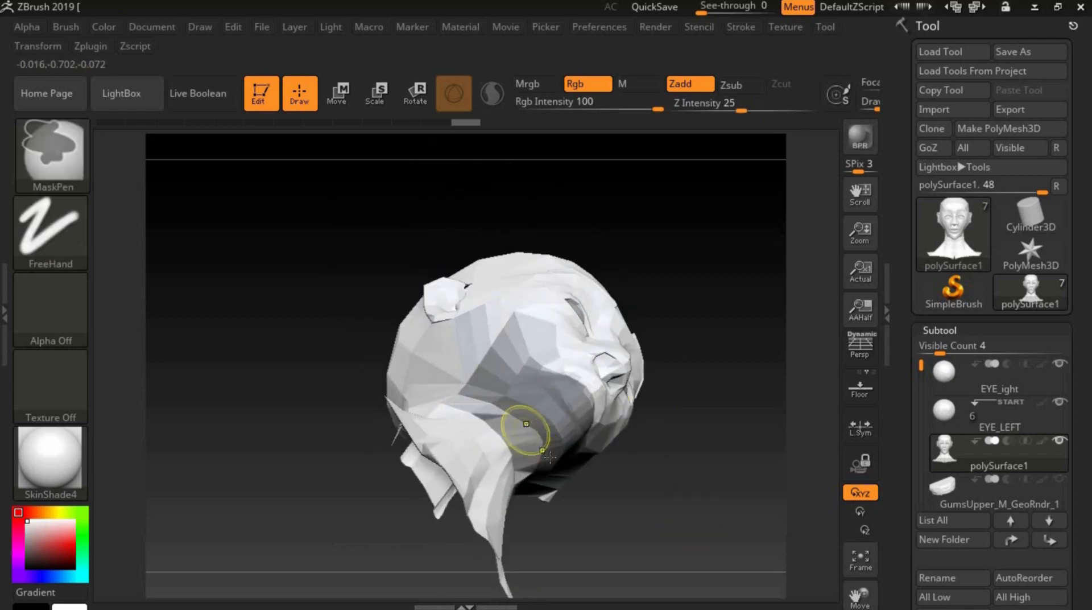
left_click_drag(511, 422, 533, 443, "ctrl")
left_click_drag(492, 403, 529, 442, "ctrl")
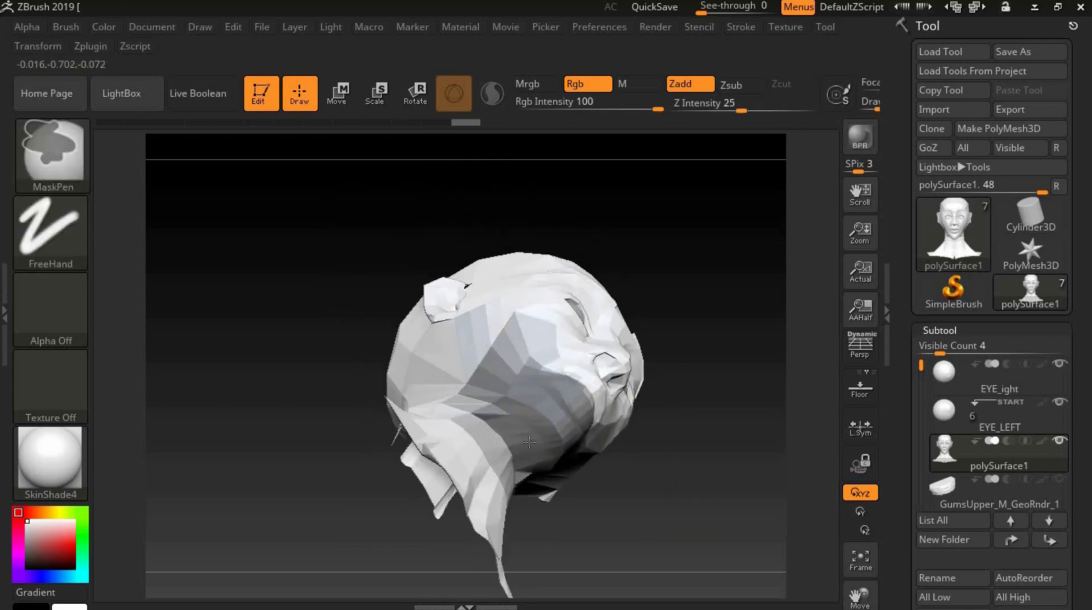
left_click(498, 403, "ctrl")
Set the draw size to 5 and mask the lower lip up to the line between the lips
mouse_move(678, 530)
left_mouse_down()
mouse_move(614, 412)
mouse_move(638, 432)
left_mouse_up()
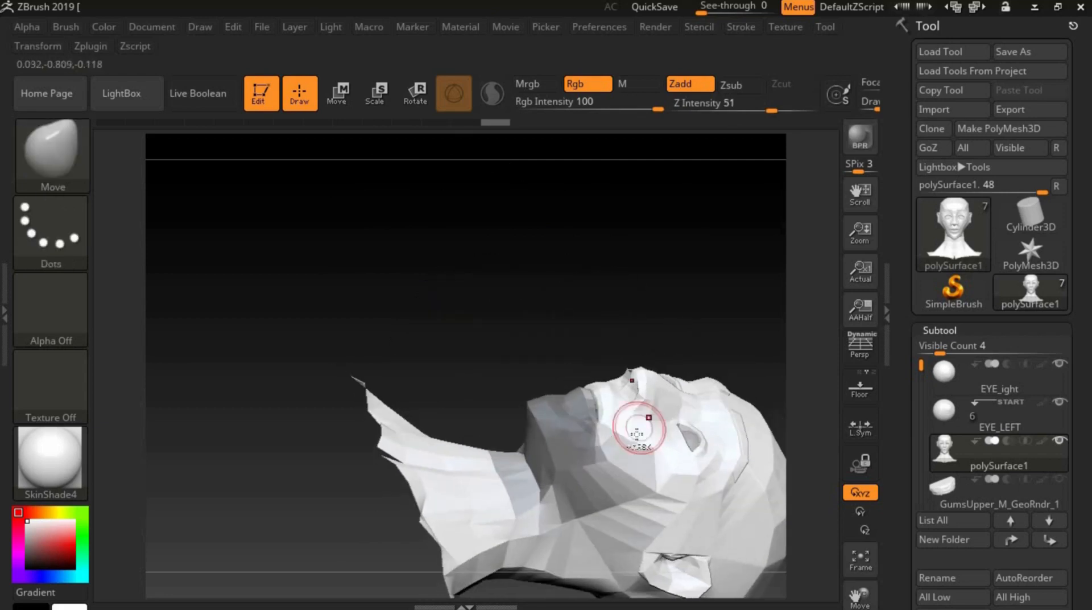
mouse_move(469, 336)
left_mouse_down()
mouse_move(676, 419)
mouse_move(631, 373)
mouse_move(647, 340)
mouse_move(722, 319)
mouse_move(626, 244)
mouse_move(724, 197)
mouse_move(716, 221)
left_mouse_up()
left_click_drag(737, 439, 812, 438)
mouse_move(667, 410)
left_mouse_down()
mouse_move(756, 413)
mouse_move(622, 397)
left_mouse_up()
key("ctrl")
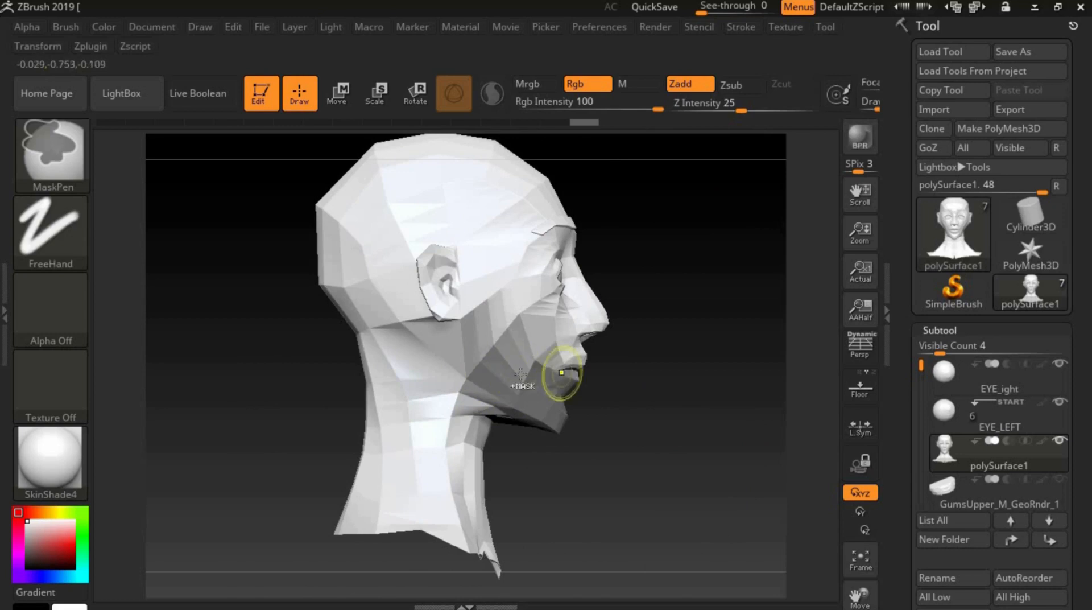
left_click_drag(629, 415, 705, 421)
key("s")
right_click(660, 435)
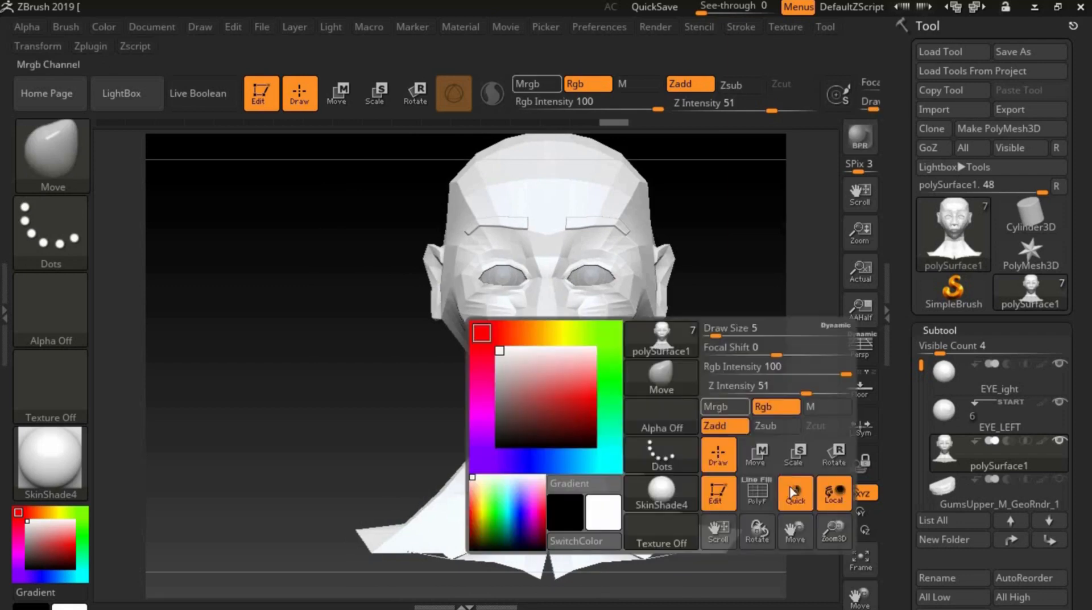
mouse_move(834, 531)
left_mouse_down()
mouse_move(872, 606)
mouse_move(884, 608)
left_mouse_up()
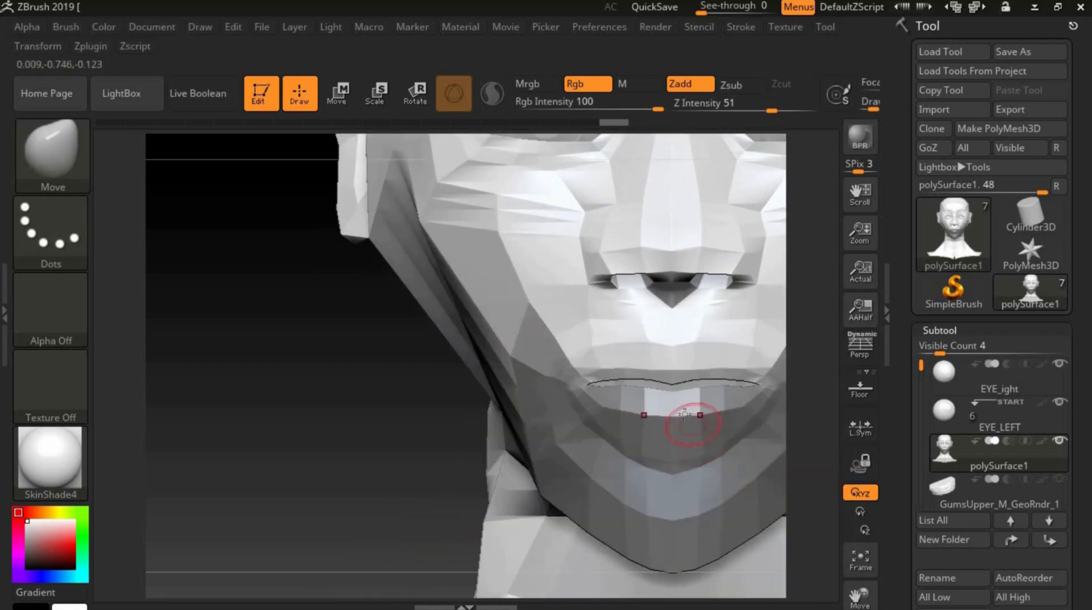
mouse_move(679, 412)
left_mouse_down("ctrl")
mouse_move(721, 410)
mouse_move(614, 415)
left_mouse_up("ctrl")
key("ctrl+z")
mouse_move(704, 427)
left_mouse_down("ctrl")
mouse_move(743, 431)
mouse_move(701, 424)
left_mouse_up("ctrl")
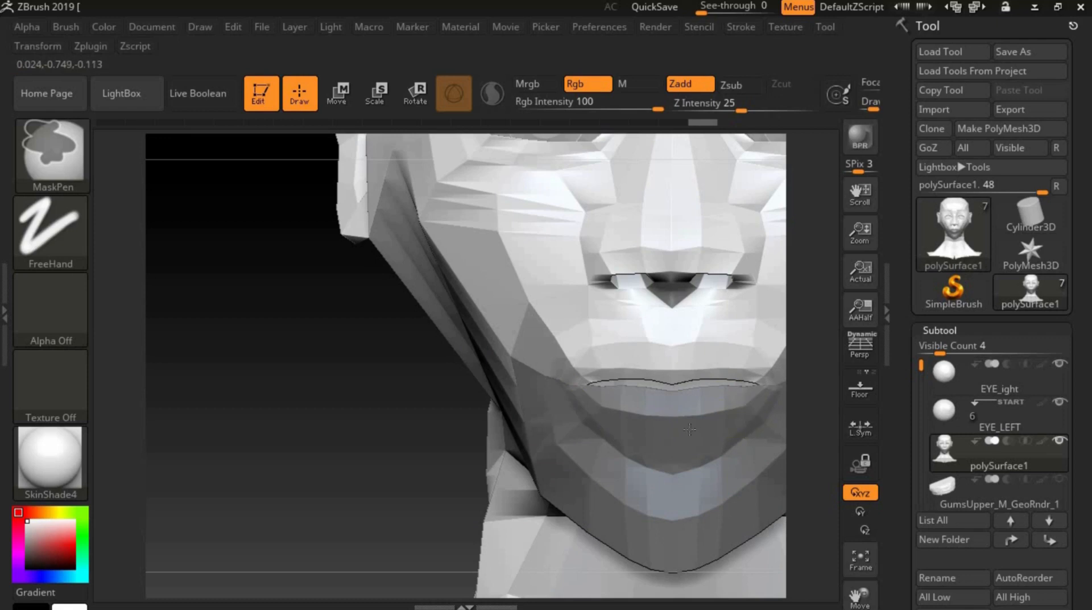
Touch up the mask along the side of the jaw in profile view
key("f")
left_click_drag(708, 431, 773, 427)
left_click(426, 390, "ctrl")
left_click(403, 367, "ctrl")
left_click(389, 377, "ctrl")
mouse_move(628, 441)
left_mouse_down()
mouse_move(536, 455)
mouse_move(577, 439)
mouse_move(654, 447)
mouse_move(556, 428)
mouse_move(483, 446)
mouse_move(621, 446)
mouse_move(618, 426)
left_mouse_up()
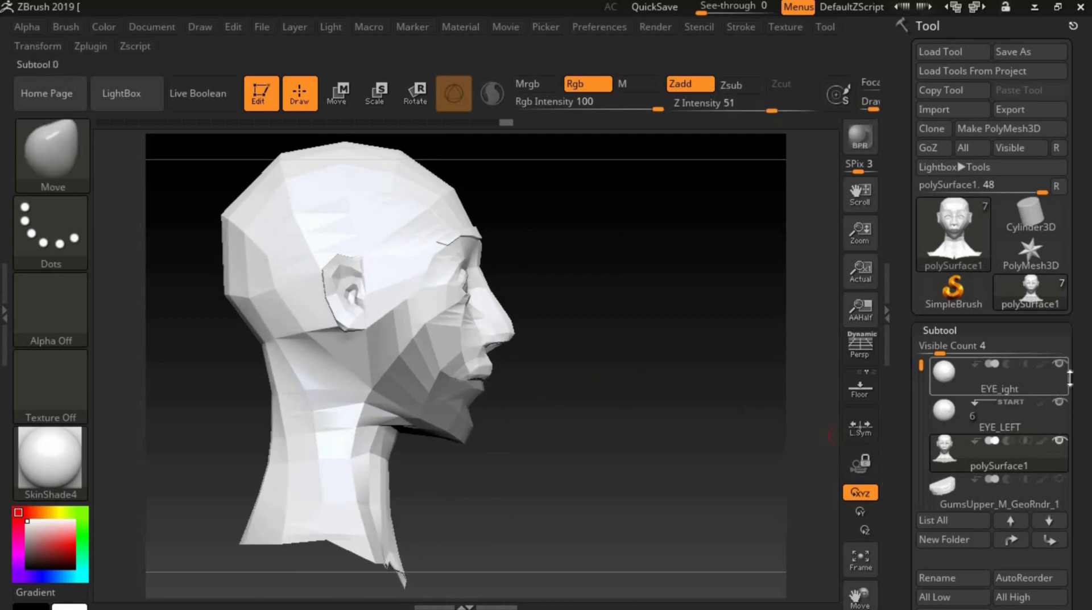
Create polygroups from the jaw masking and turn on the polyframe display
left_click(939, 331)
scroll(1089, 252, "down", 5)
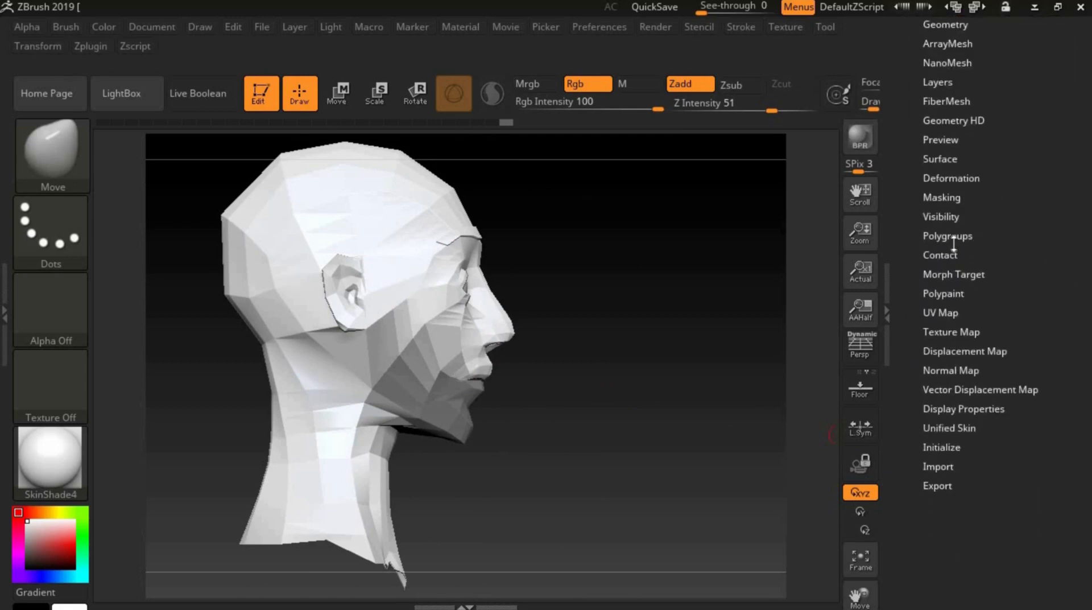
left_click(947, 236)
scroll(956, 347, "down", 4)
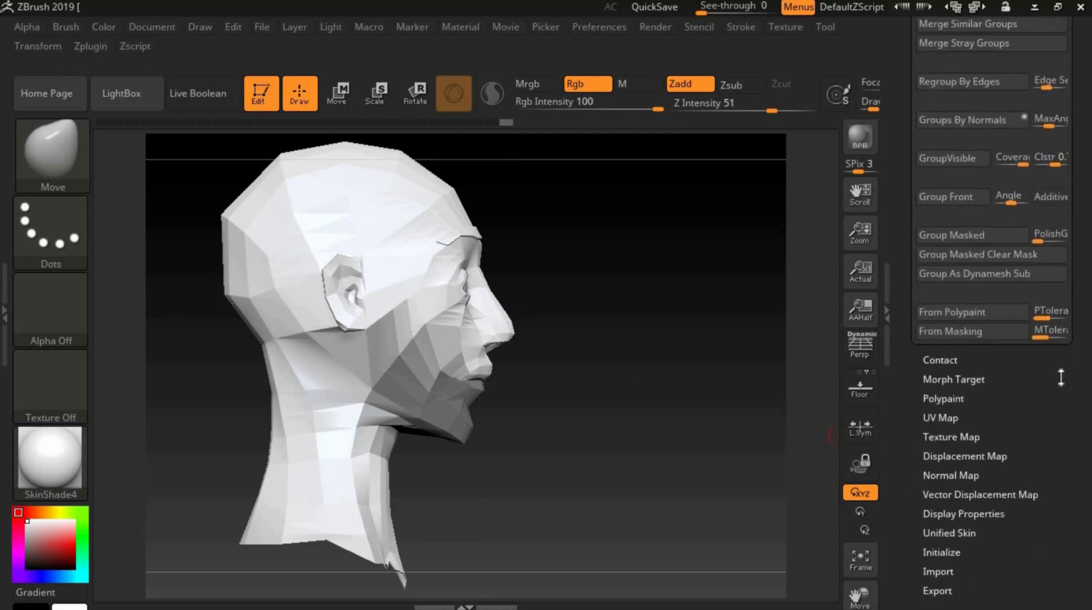
left_click(958, 343)
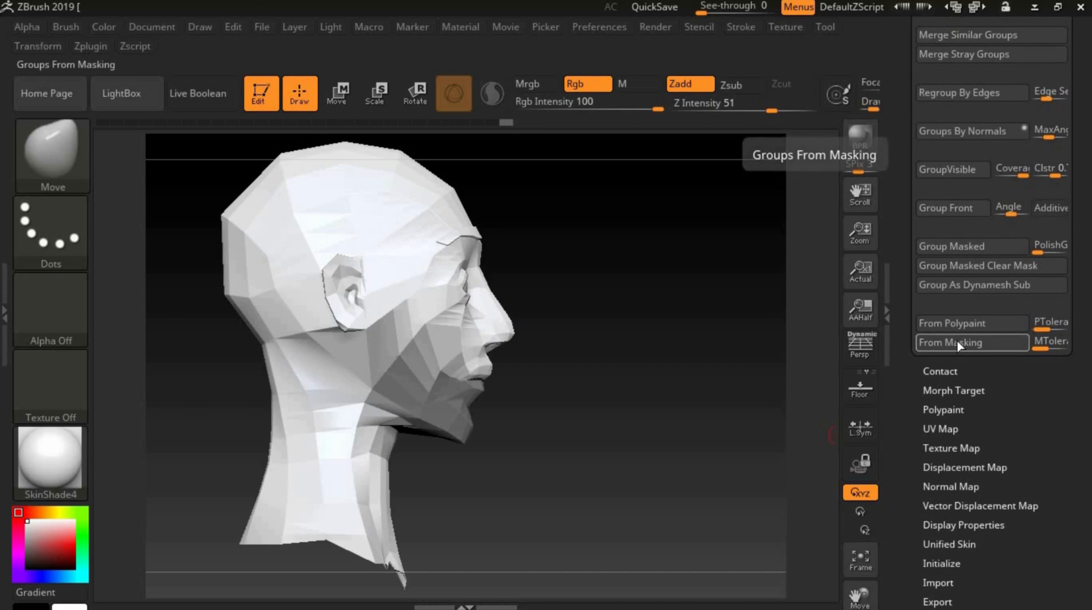
left_click(956, 345)
key("space")
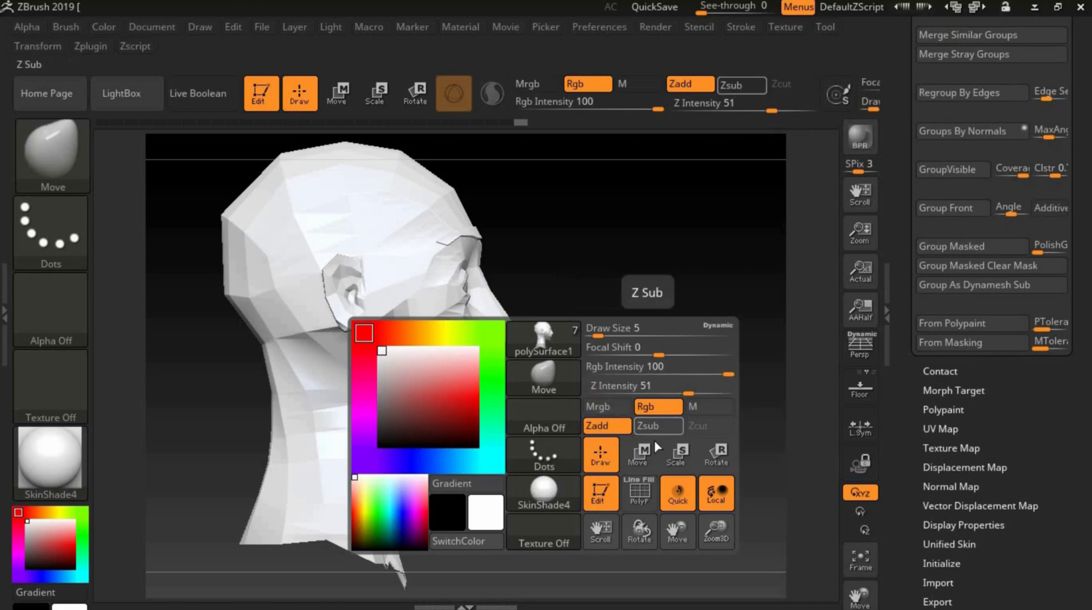
key("shift+f")
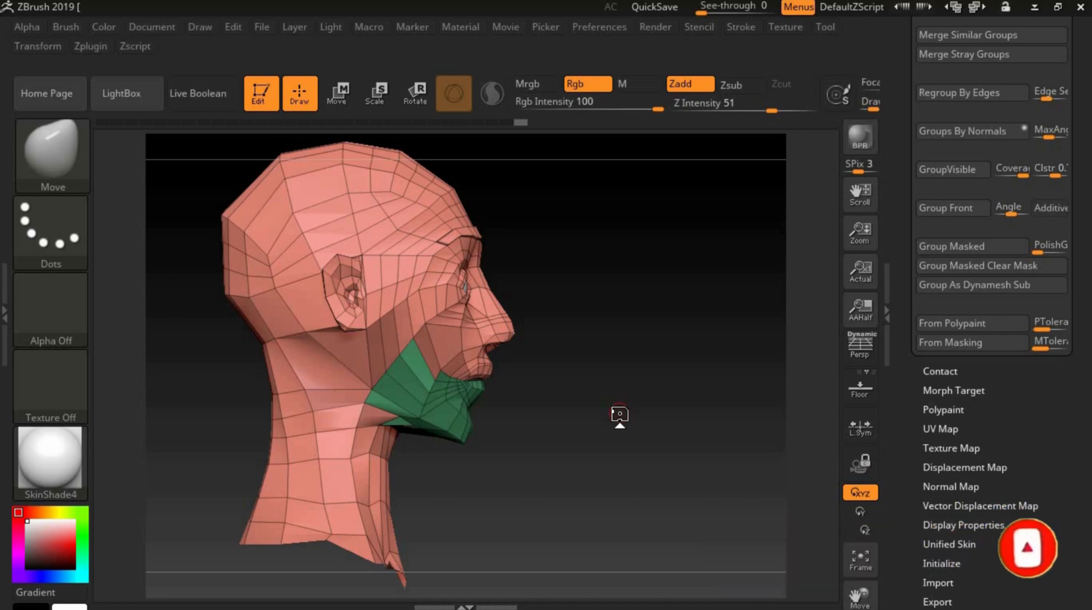
Activate the Move transform gizmo and place it on the centre of the neck just below the chin
mouse_move(643, 336)
left_mouse_down()
mouse_move(590, 339)
mouse_move(648, 327)
mouse_move(585, 333)
mouse_move(645, 330)
mouse_move(620, 338)
mouse_move(577, 327)
mouse_move(631, 326)
left_mouse_up()
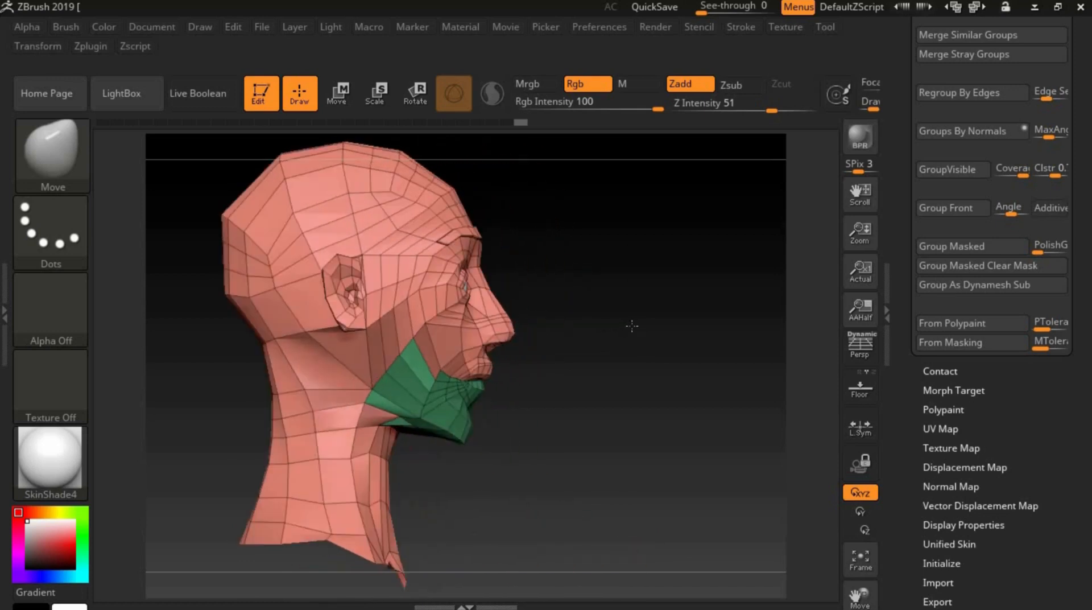
left_click_drag(577, 357, 618, 362)
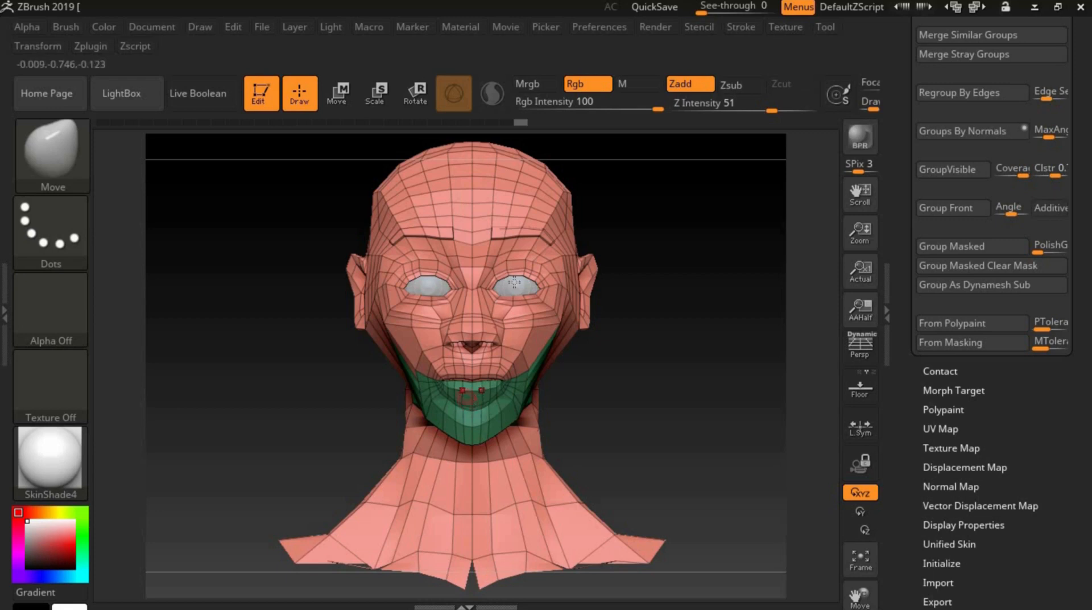
left_click_drag(755, 397, 706, 373)
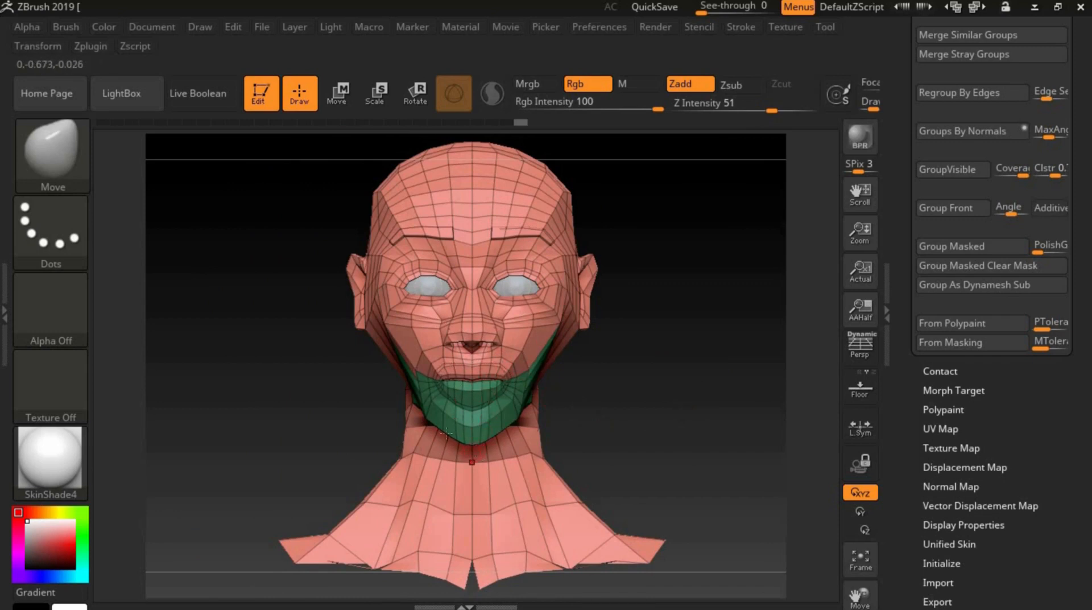
key("w")
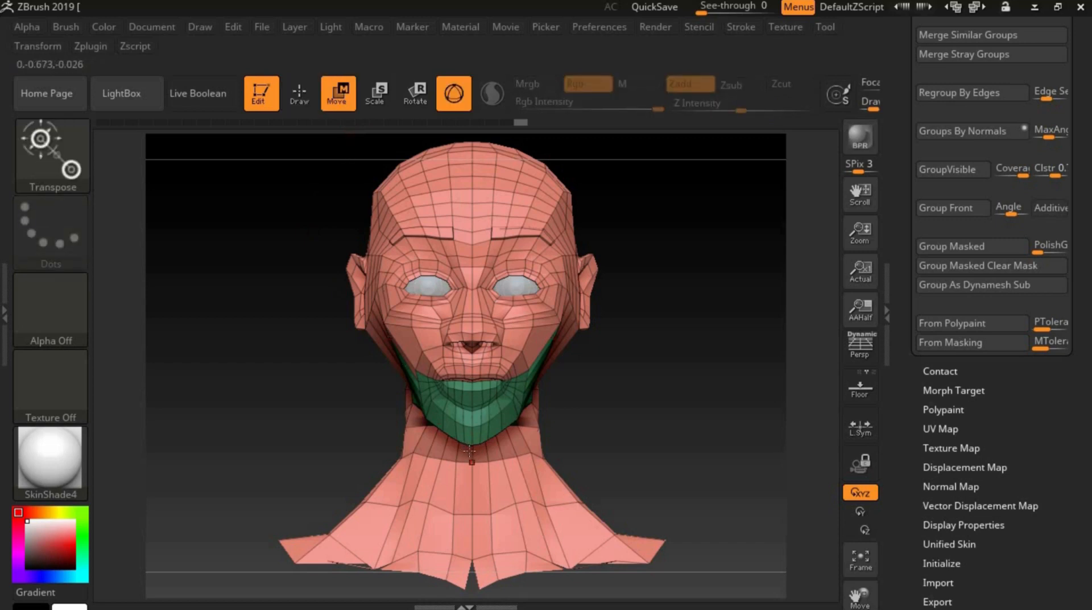
left_click(470, 452)
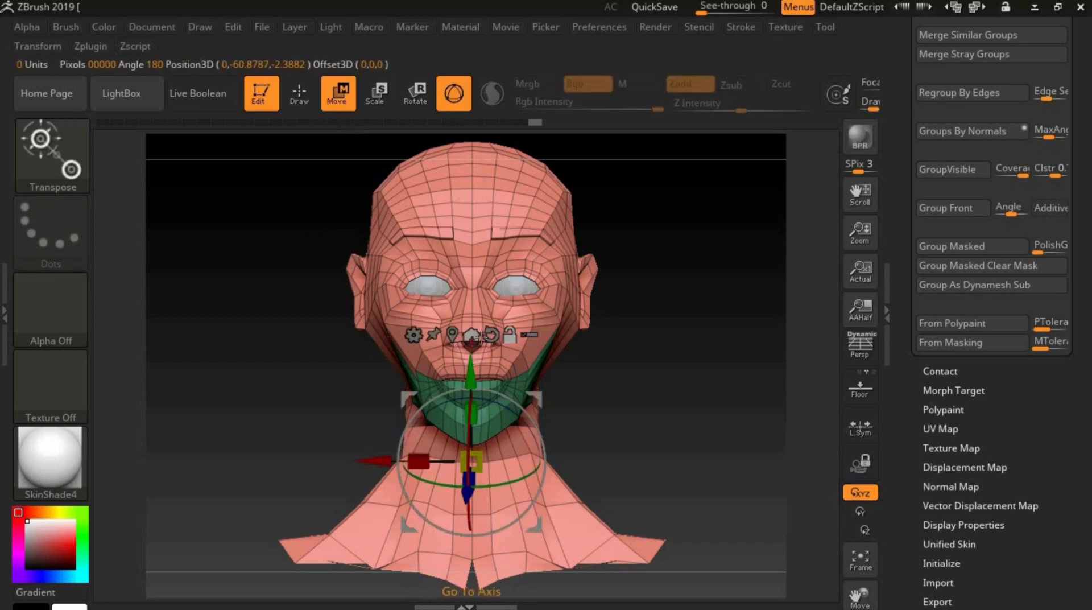
Reposition the transform gizmo on the head's centre axis at jaw height and check its placement from several angles
left_click(472, 334)
left_click_drag(581, 380, 704, 428)
left_click_drag(569, 464, 553, 463)
left_click_drag(453, 378, 439, 306)
left_click_drag(557, 391, 567, 390, "alt")
mouse_move(657, 417)
left_mouse_down()
mouse_move(578, 419)
mouse_move(643, 414)
left_mouse_up()
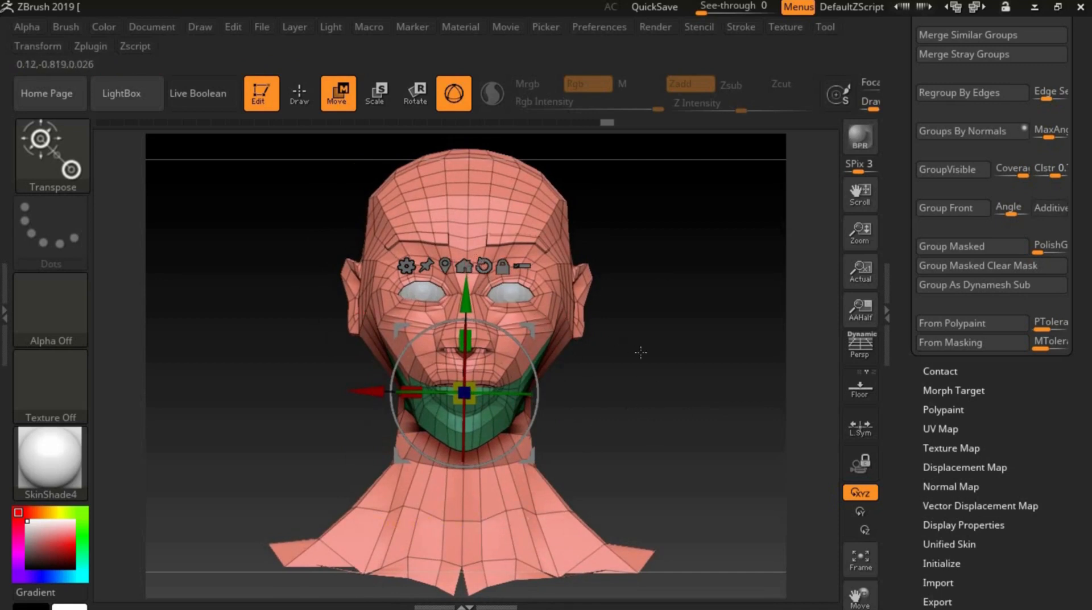
Return to Draw mode and add a new layer to the head model
left_click(299, 92)
left_click_drag(650, 397, 776, 399)
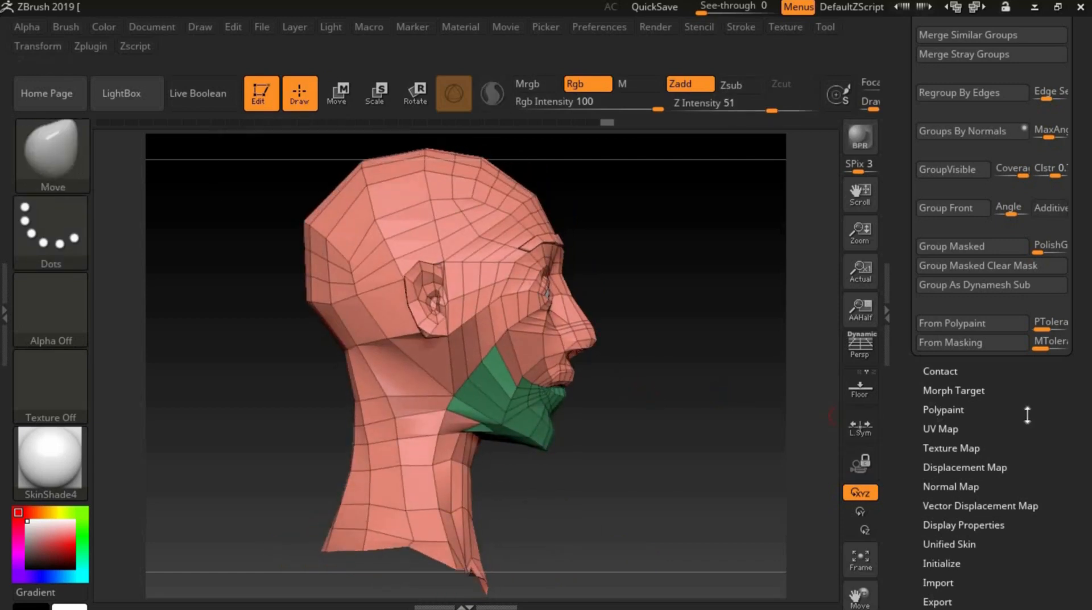
scroll(1061, 371, "down", 3)
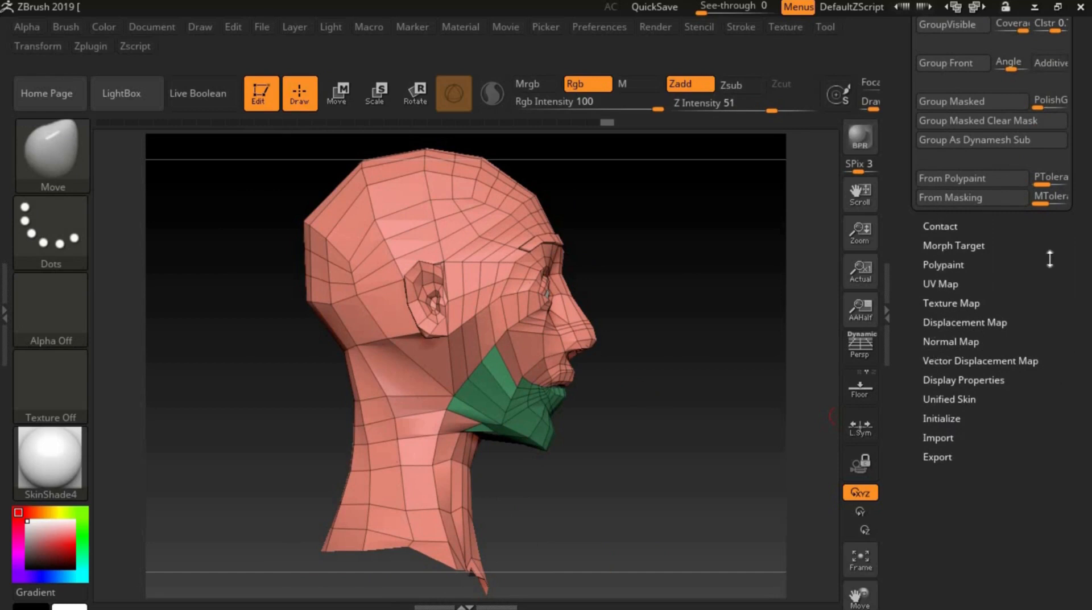
scroll(1049, 259, "up", 10)
scroll(1012, 460, "down", 1)
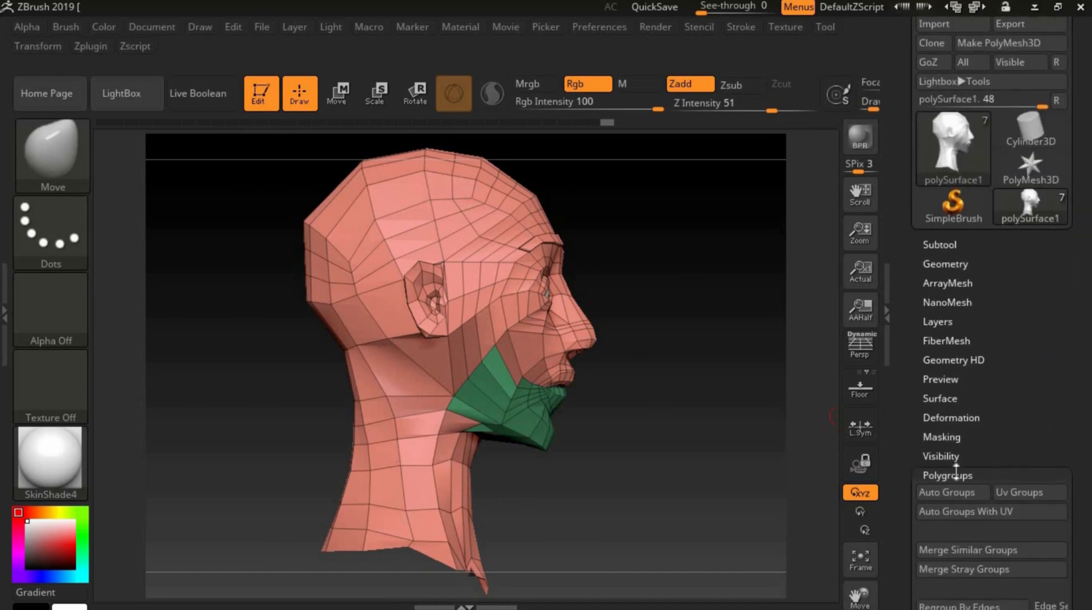
left_click(956, 473)
left_click(941, 322)
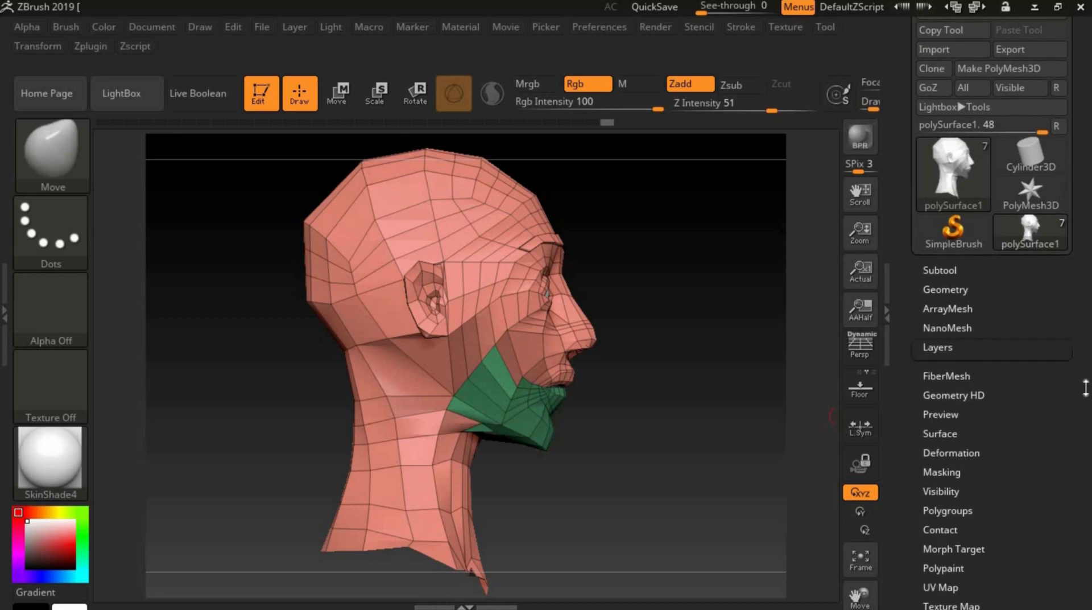
left_click(933, 547)
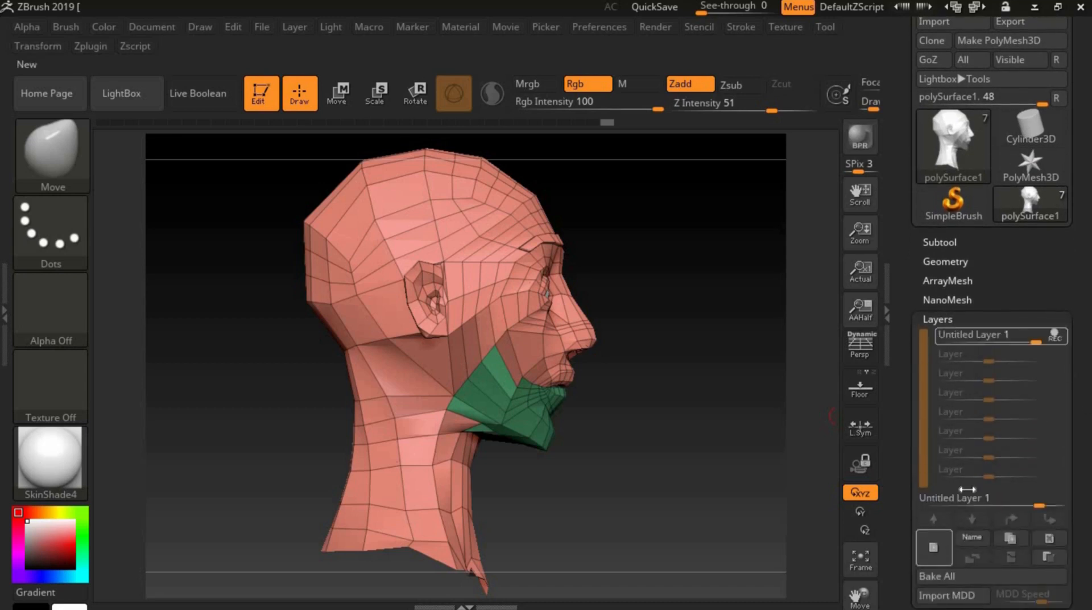
Try naming the new layer ja_open and undo the renaming
left_click(971, 536)
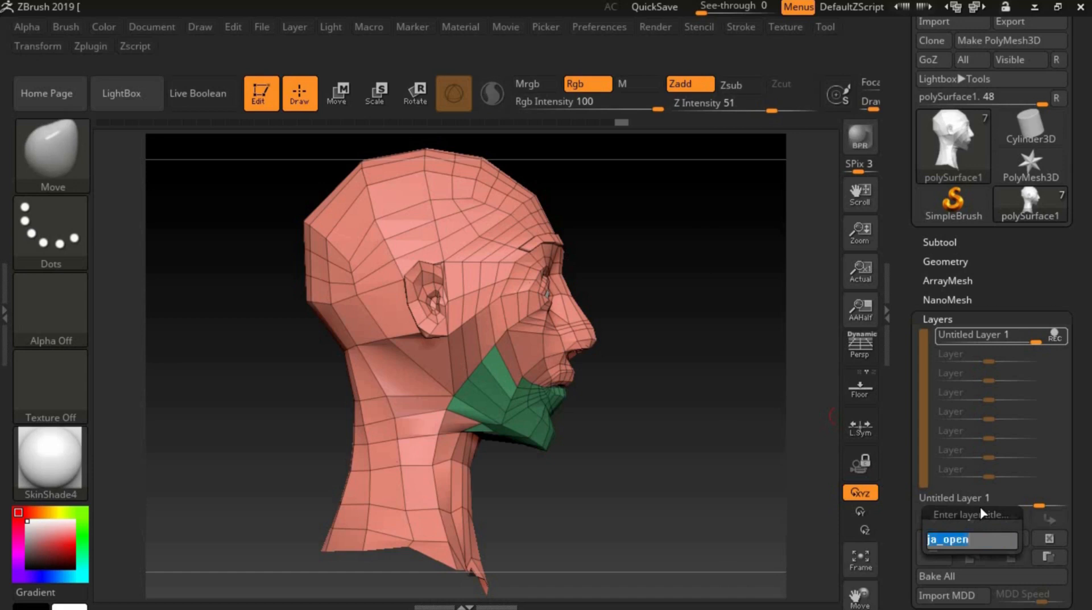
key("Return")
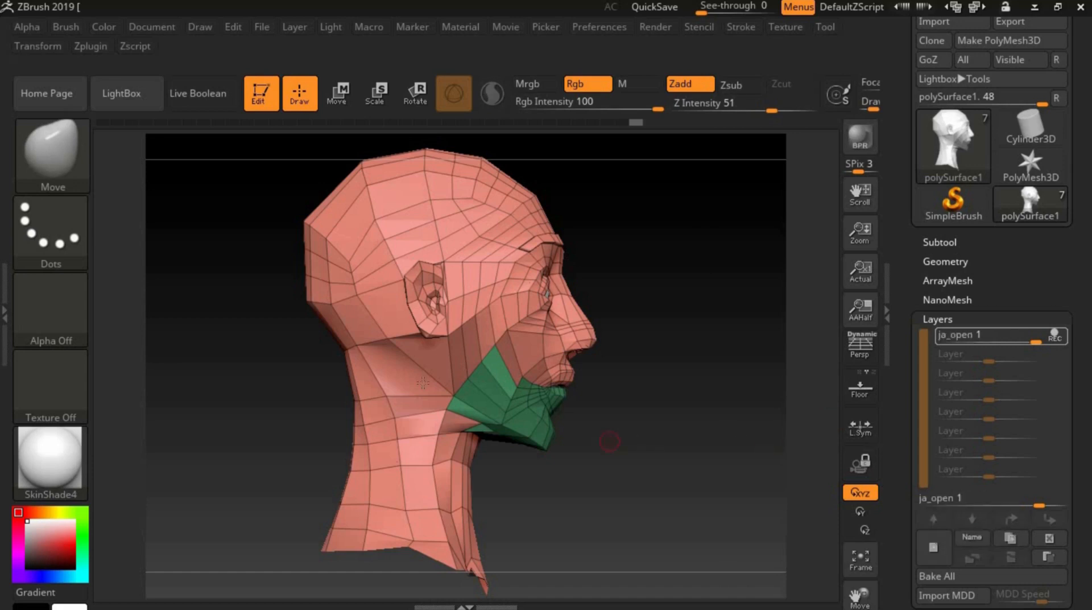
key("w")
mouse_move(519, 347)
left_mouse_down()
mouse_move(528, 355)
mouse_move(507, 332)
left_mouse_up()
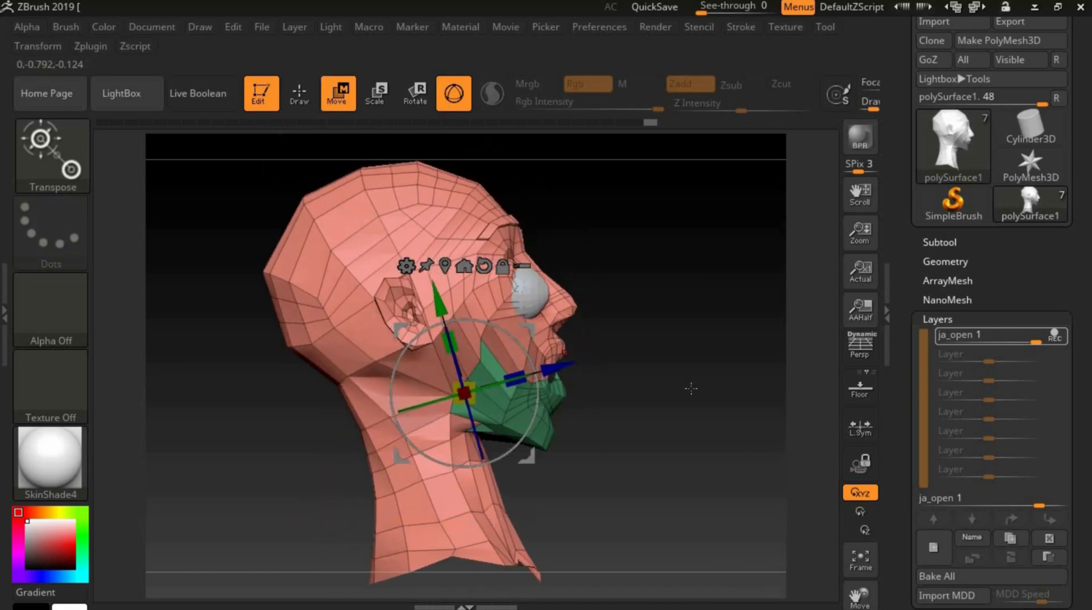
left_click_drag(690, 394, 607, 400)
key("ctrl+z")
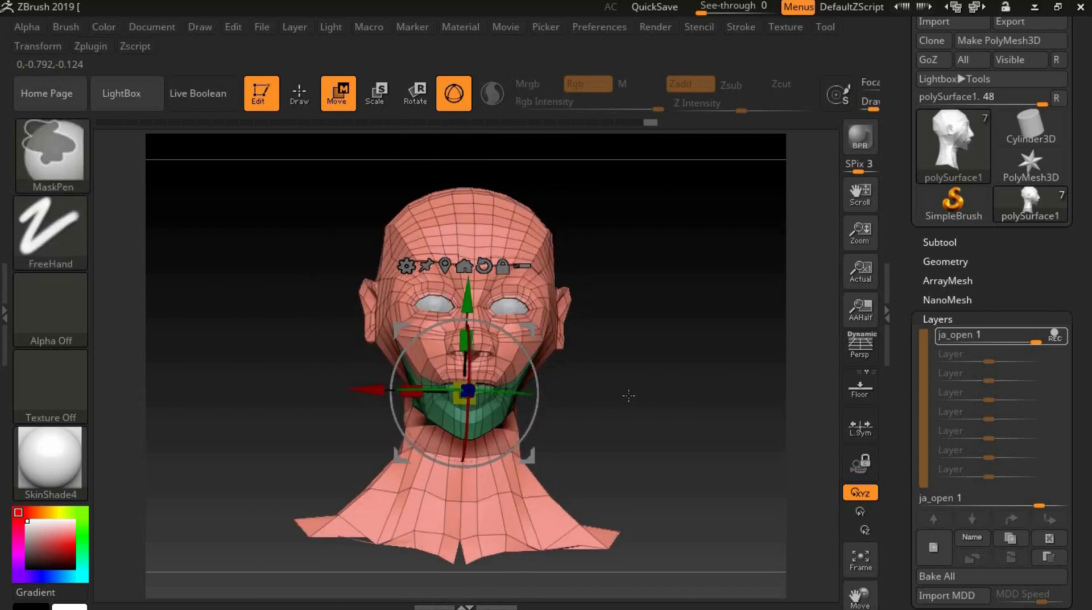
key("ctrl+z")
left_click_drag(629, 397, 633, 402, "shift")
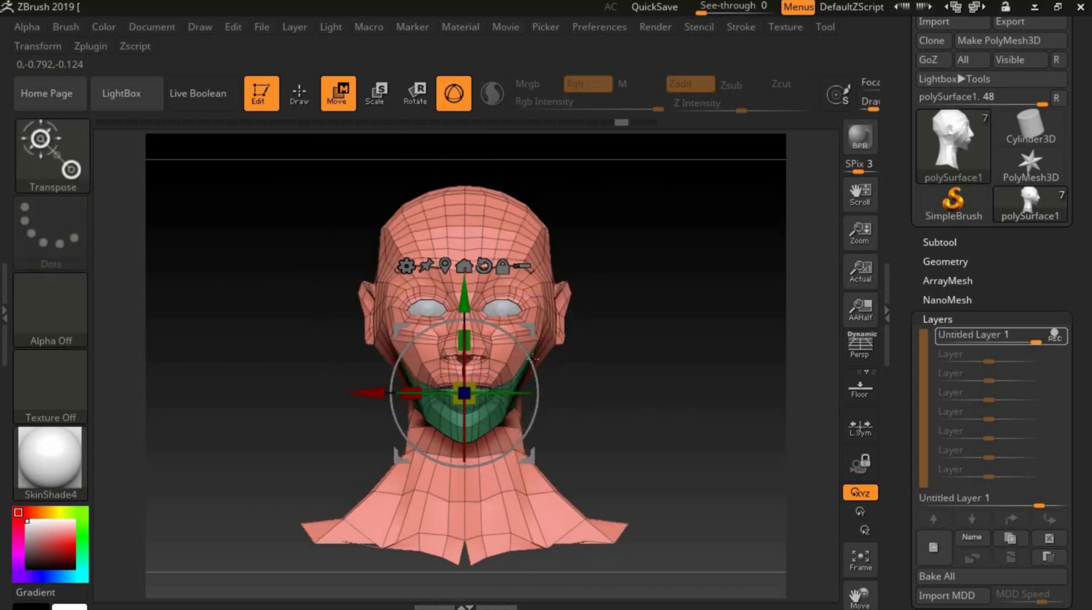
right_click(648, 390)
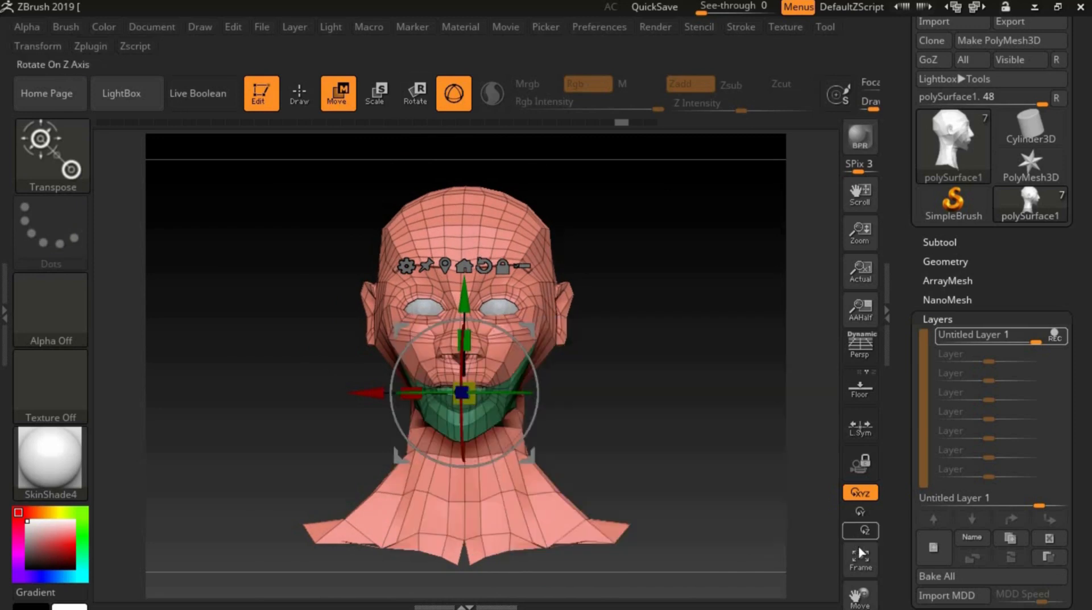
Frame the head in profile view and remove the mask from the lower jaw polygroup
left_click(860, 558)
left_click_drag(617, 419, 686, 427)
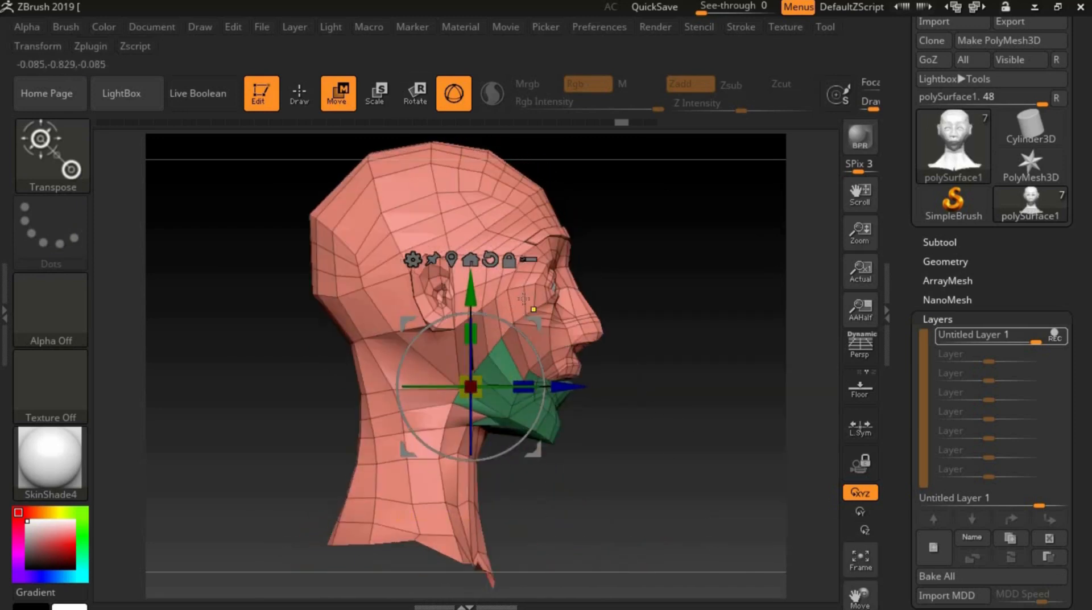
left_click(299, 93)
key("ctrl+shift")
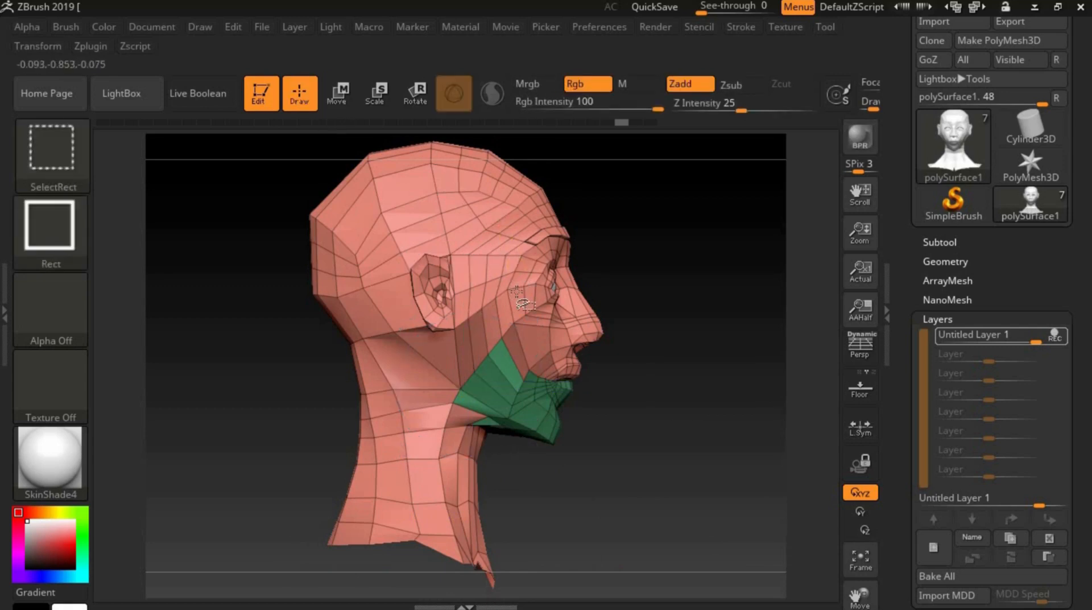
key("ctrl+shift")
left_click(524, 390, "ctrl")
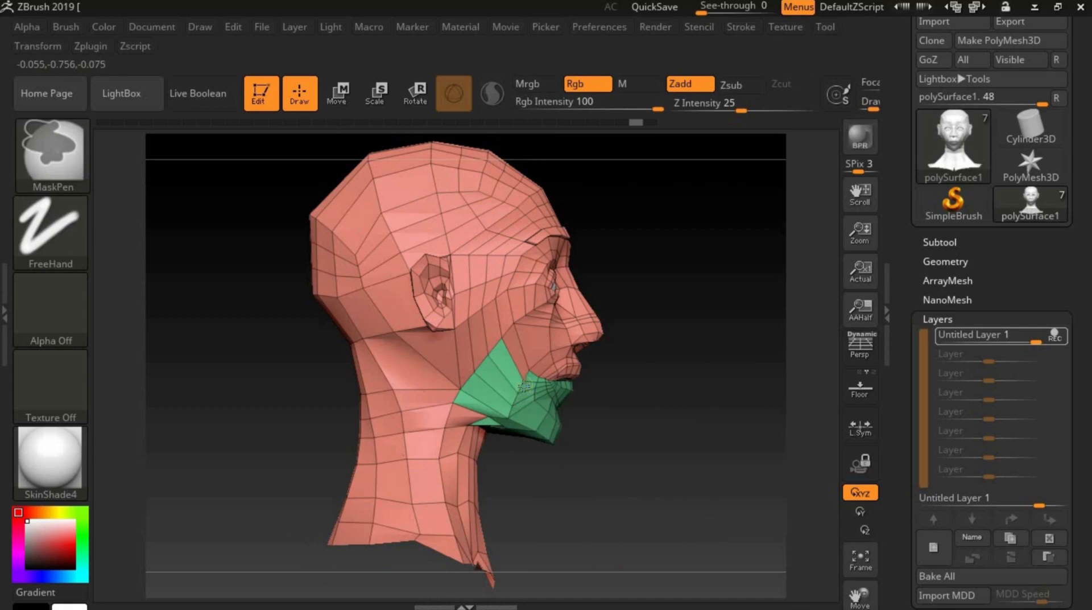
left_click(524, 387, "ctrl")
left_click(537, 385, "ctrl")
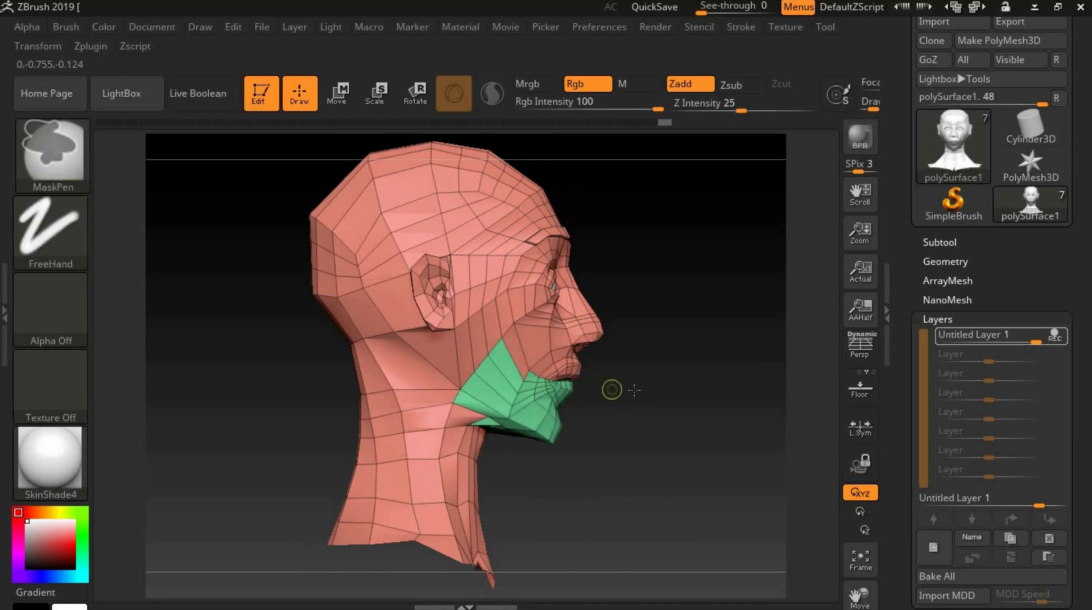
Hide the head and neck polygroup to isolate the lower jaw
key("w")
key("q")
key("ctrl+shift")
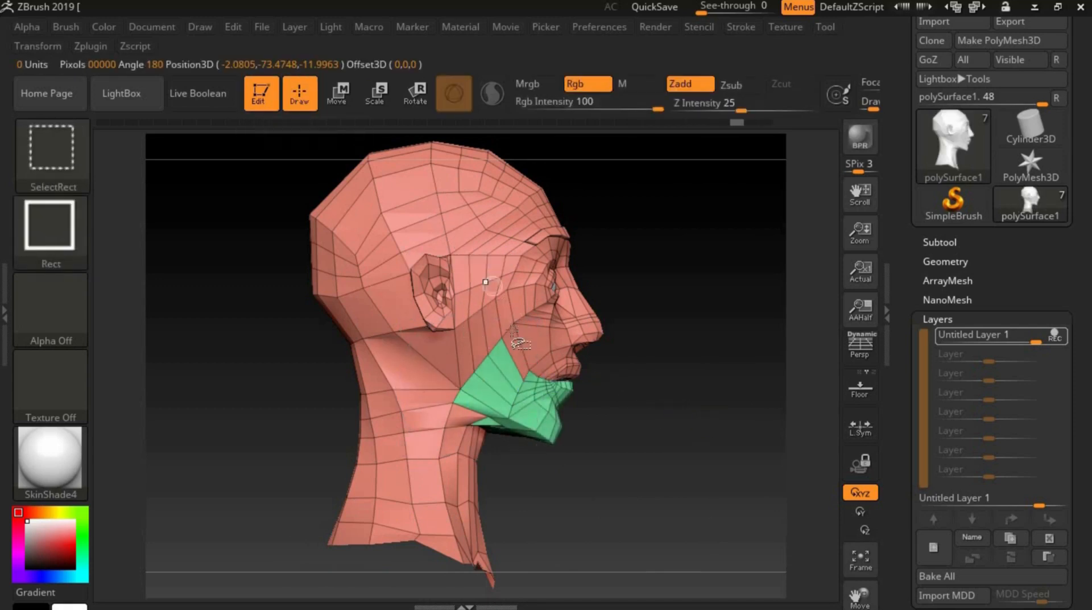
left_click(512, 330, "ctrl+shift")
left_click(515, 314, "ctrl+shift")
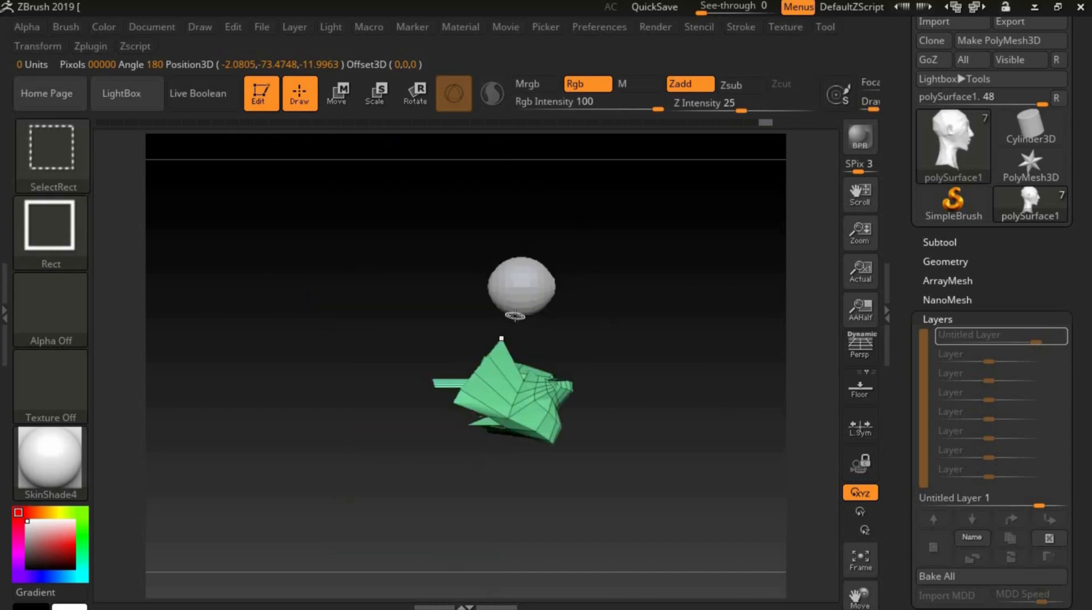
left_click(513, 321, "ctrl+shift")
left_click(513, 315, "ctrl+shift")
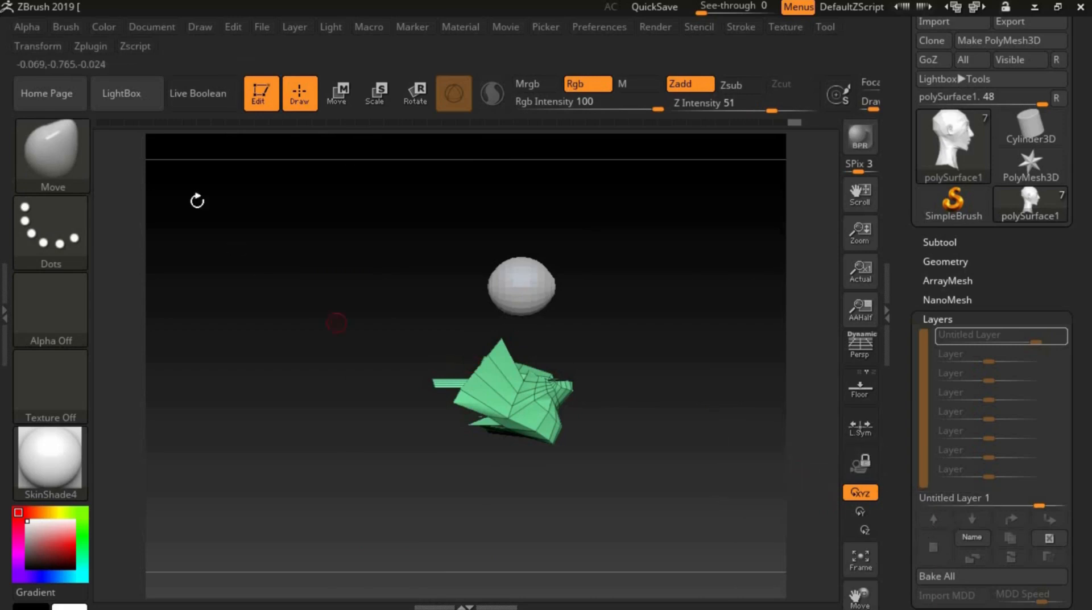
Rotate the lower jaw downward around the gizmo pivot to open the mouth, and return to Draw mode
left_click(352, 92)
left_click_drag(539, 357, 547, 381)
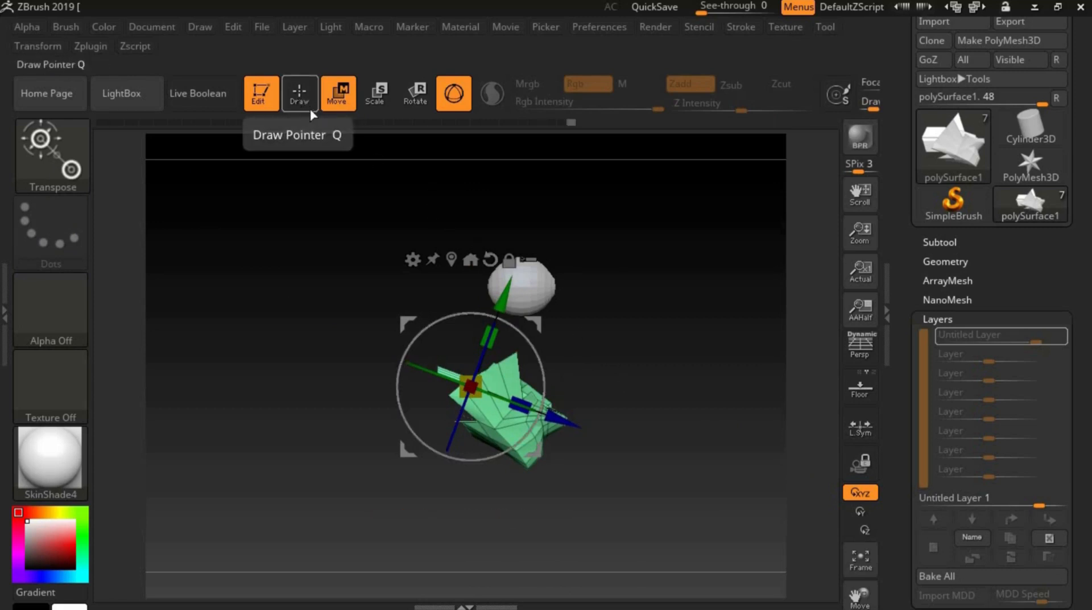
left_click(300, 93)
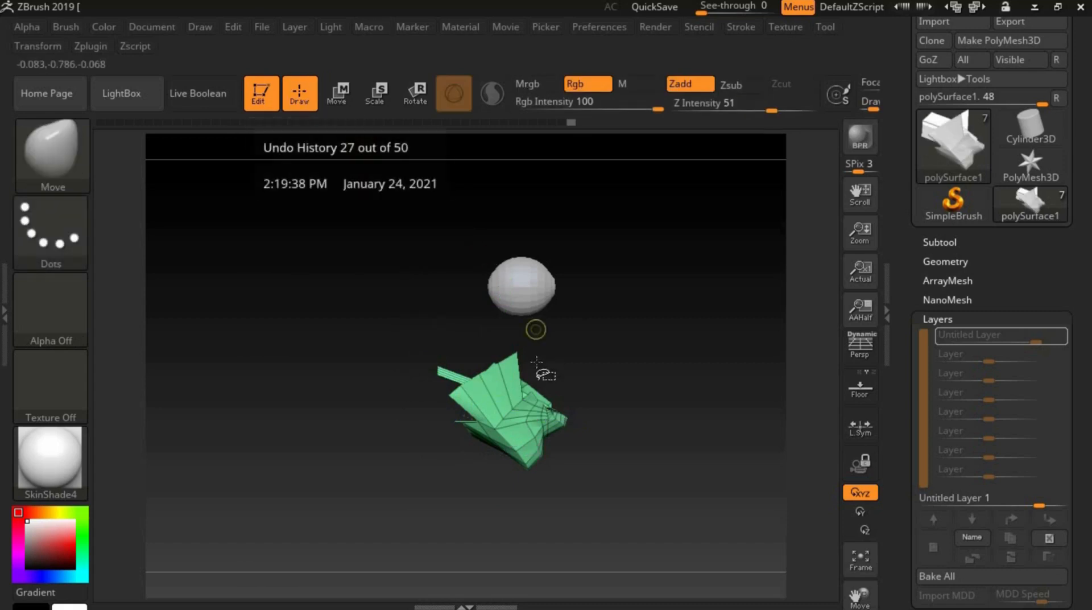
Unhide the whole head together with the opened jaw and frame it in front view
left_click(504, 407, "ctrl+shift")
left_click_drag(651, 398, 533, 398)
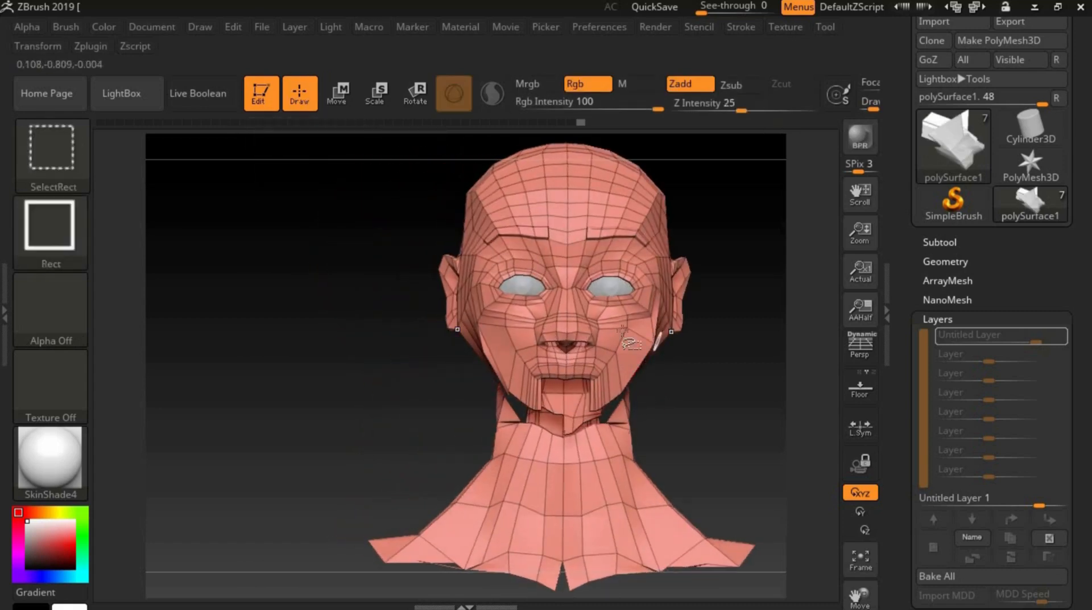
left_click(621, 331, "ctrl+shift")
left_click(623, 333, "ctrl+shift")
mouse_move(764, 409)
left_mouse_down()
mouse_move(788, 403)
mouse_move(730, 398)
mouse_move(786, 388)
mouse_move(776, 400)
left_mouse_up()
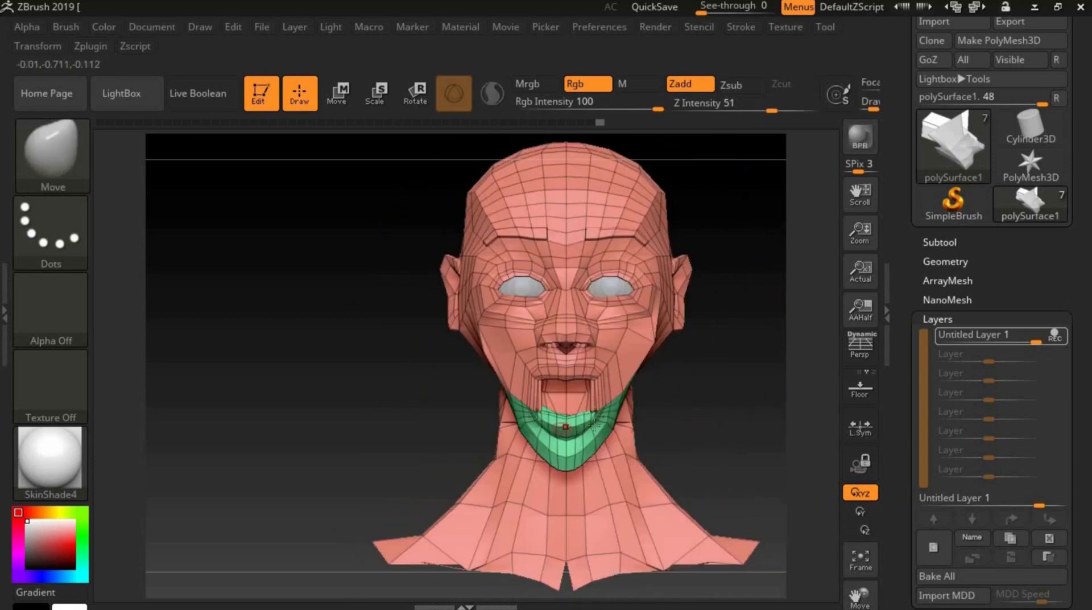
key("space")
left_click(860, 560)
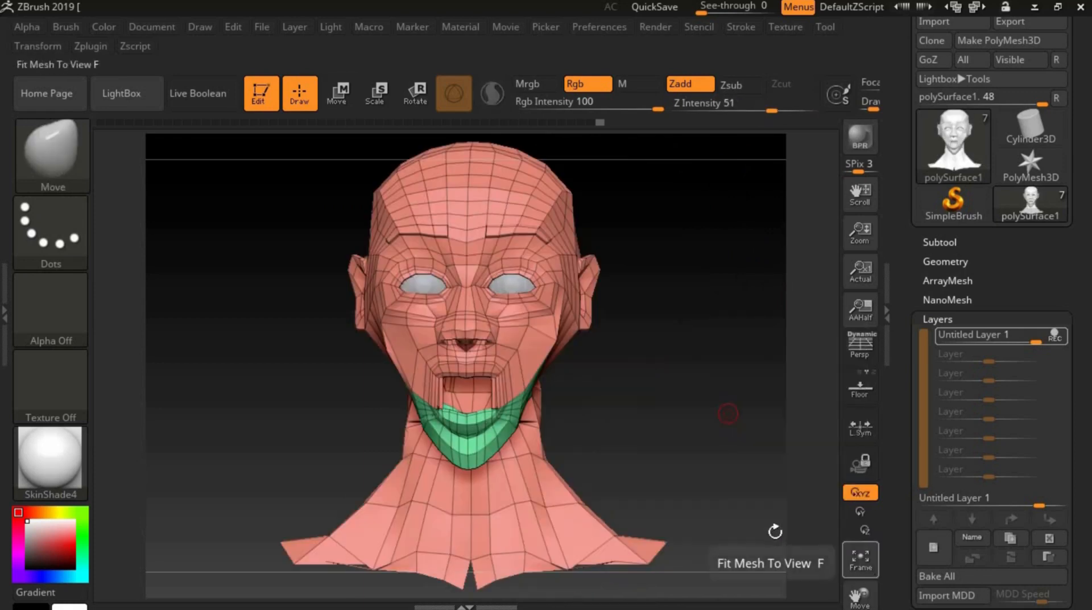
Collapse the layer settings and turn off the polyframe display on the head
key("space")
left_click_drag(772, 524, 780, 605)
mouse_move(707, 519)
left_mouse_down()
mouse_move(705, 504)
mouse_move(738, 546)
mouse_move(711, 483)
mouse_move(734, 502)
mouse_move(711, 494)
mouse_move(735, 466)
mouse_move(709, 512)
left_mouse_up()
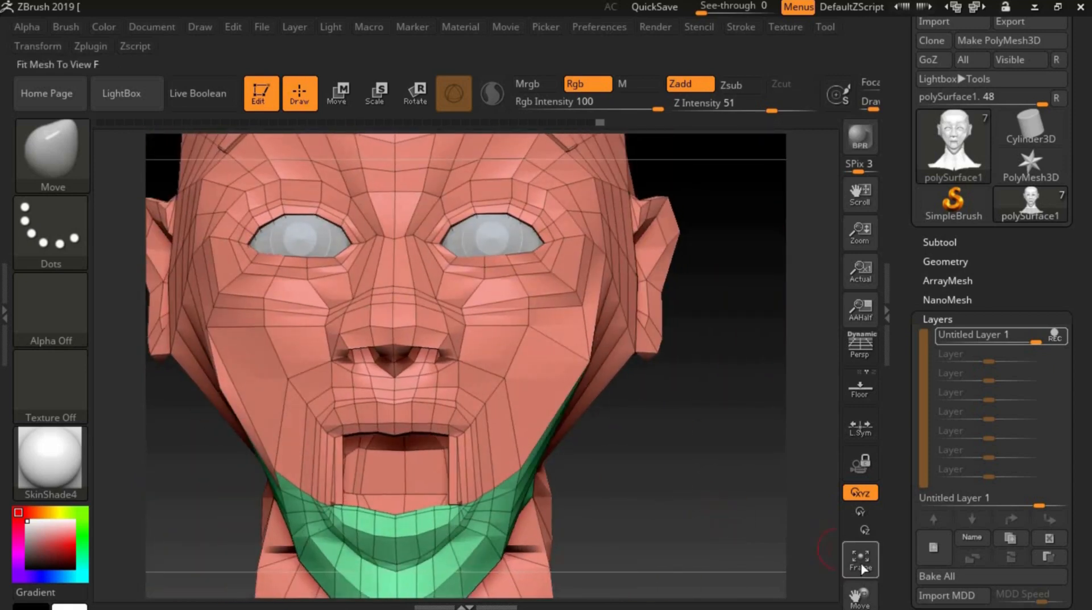
left_click(861, 560)
left_click(937, 319)
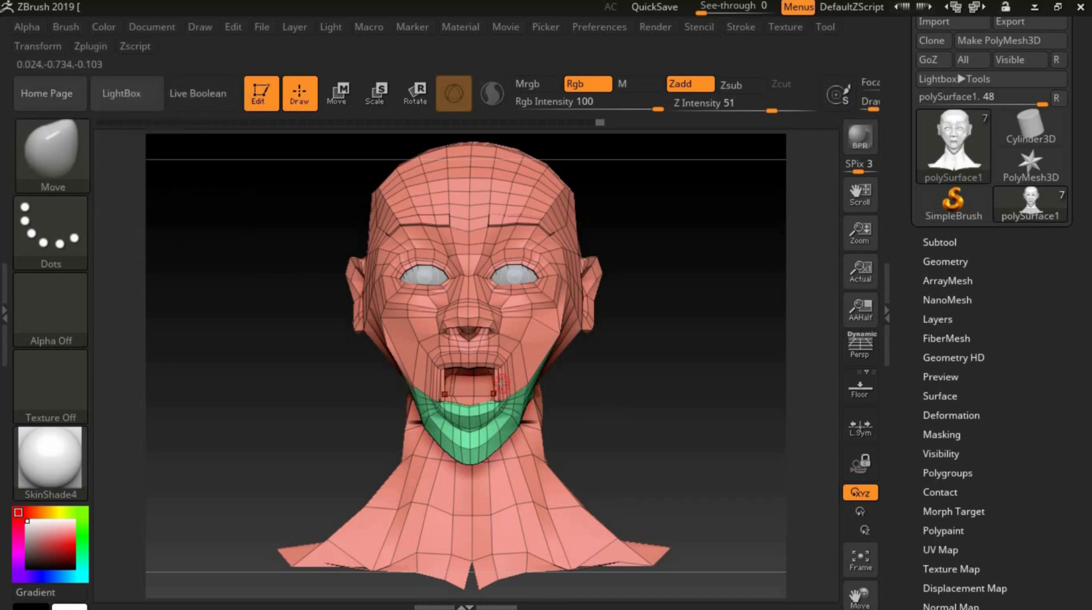
scroll(998, 375, "down", 2)
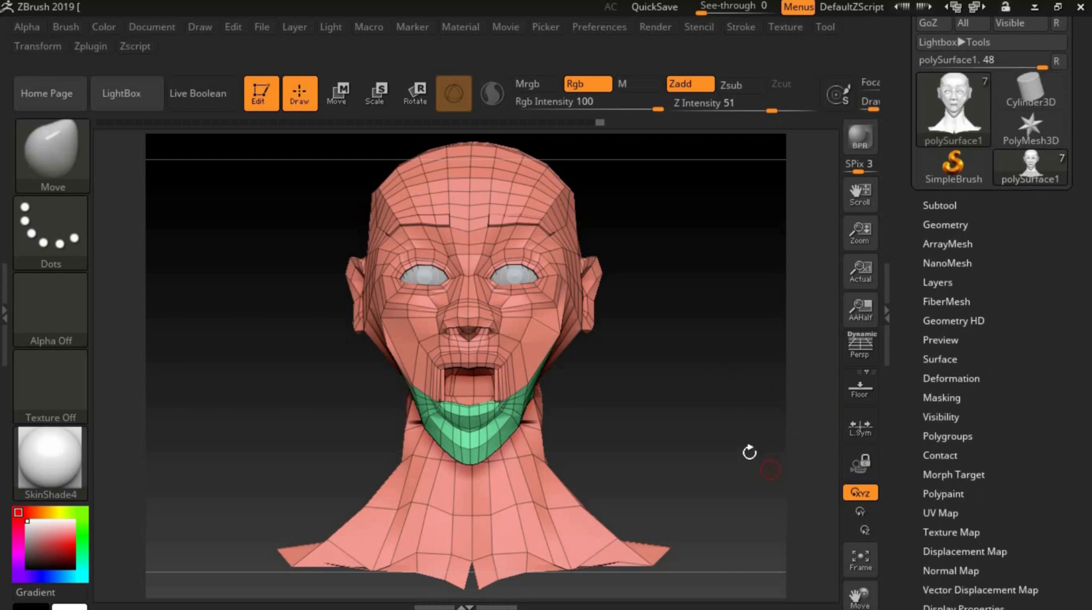
key("space")
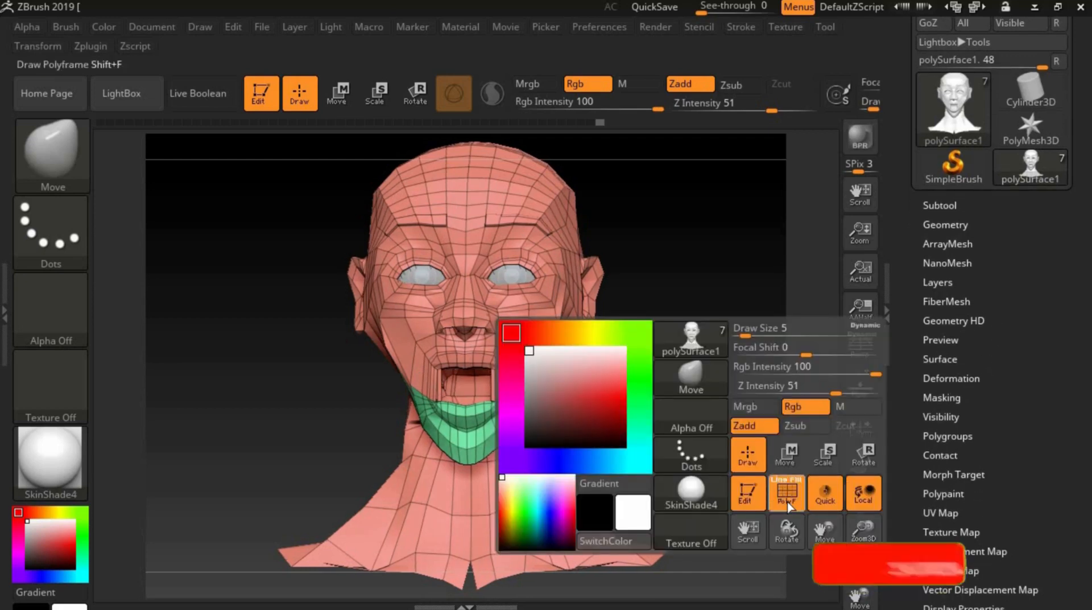
left_click(783, 503)
mouse_move(700, 441)
left_mouse_down()
mouse_move(712, 442)
mouse_move(692, 445)
left_mouse_up()
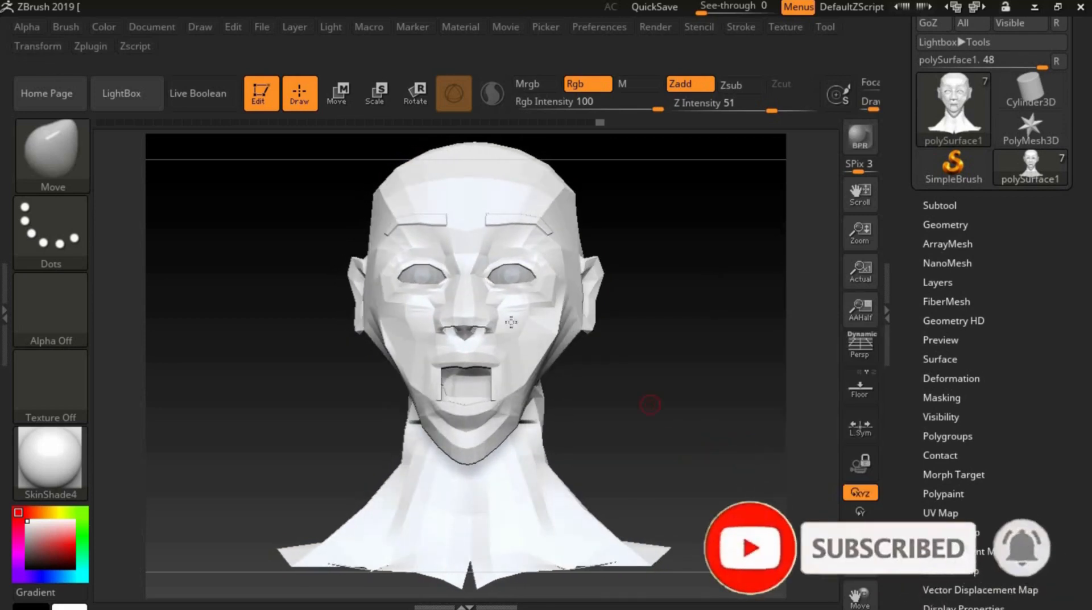
Pull the corners of the open mouth outward with the Move brush
right_click(715, 414)
left_click_drag(820, 532, 740, 489)
mouse_move(540, 419)
left_mouse_down()
mouse_move(556, 432)
mouse_move(573, 402)
left_mouse_up()
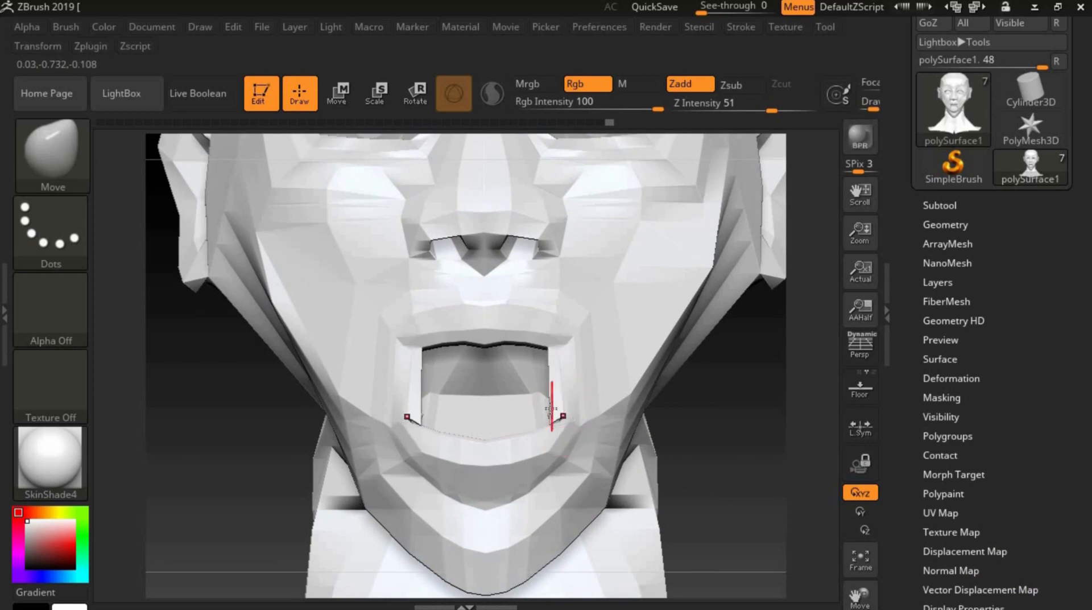
left_click_drag(745, 449, 626, 414)
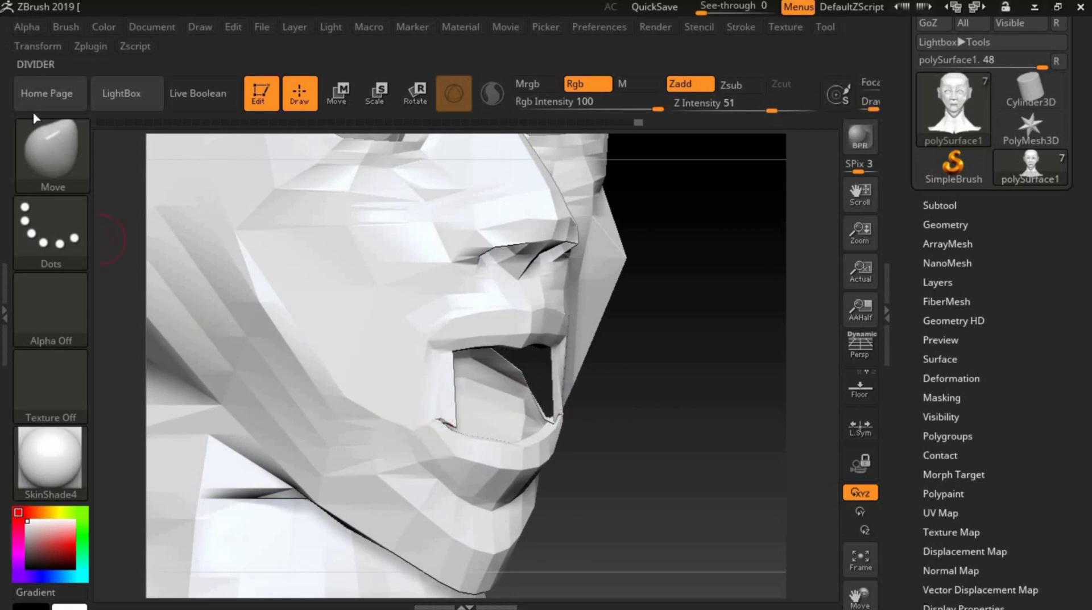
Refine the corners and side edges of the open mouth with the Move Topological brush
key("b")
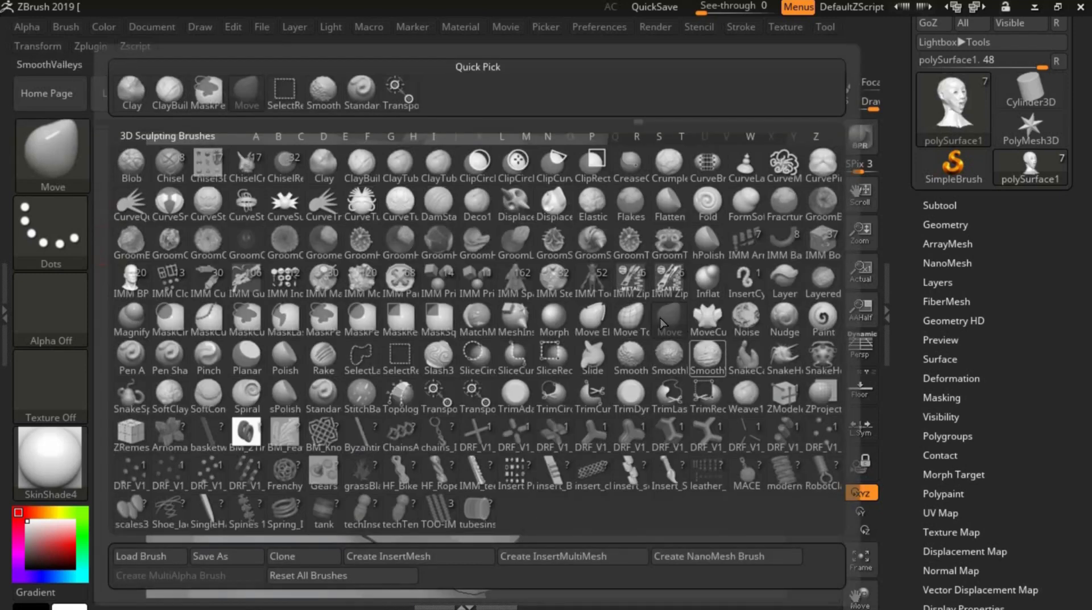
left_click(644, 320)
left_click_drag(667, 371, 540, 372)
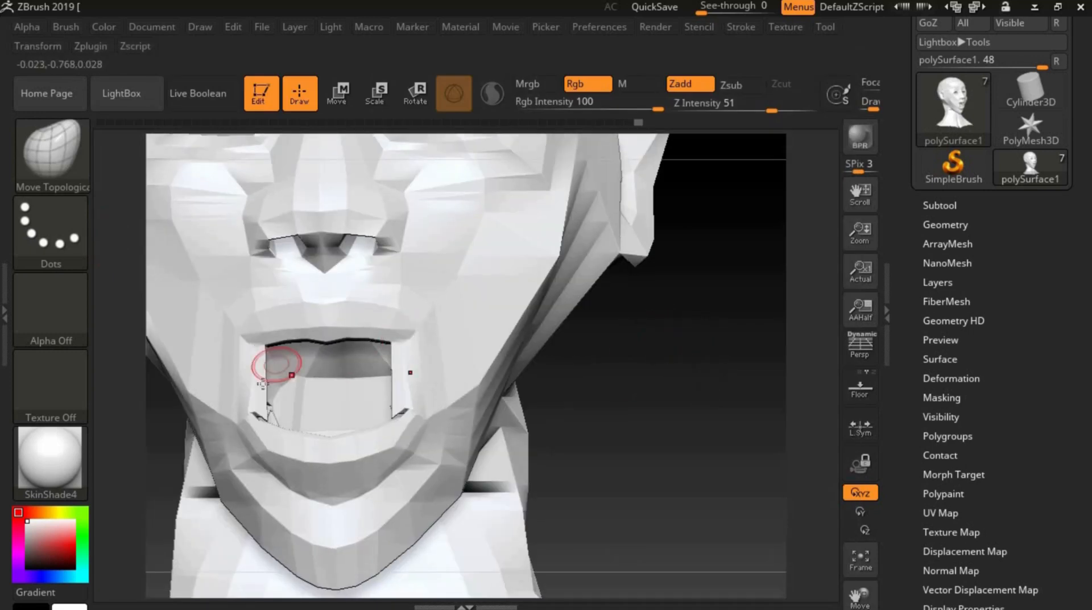
mouse_move(261, 407)
left_mouse_down()
mouse_move(251, 386)
mouse_move(259, 407)
left_mouse_up()
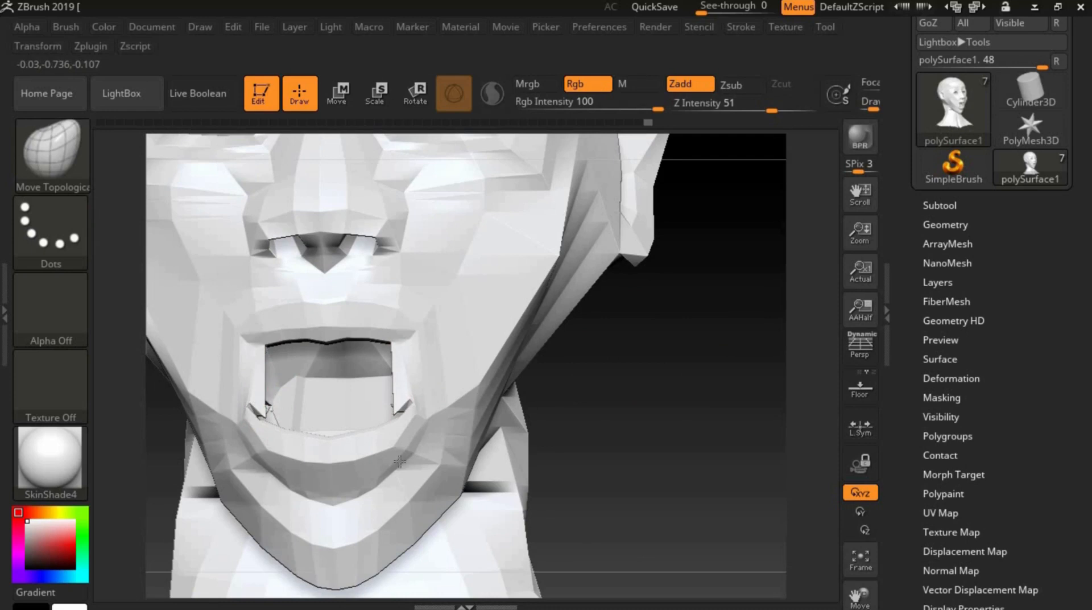
left_click_drag(568, 402, 329, 391)
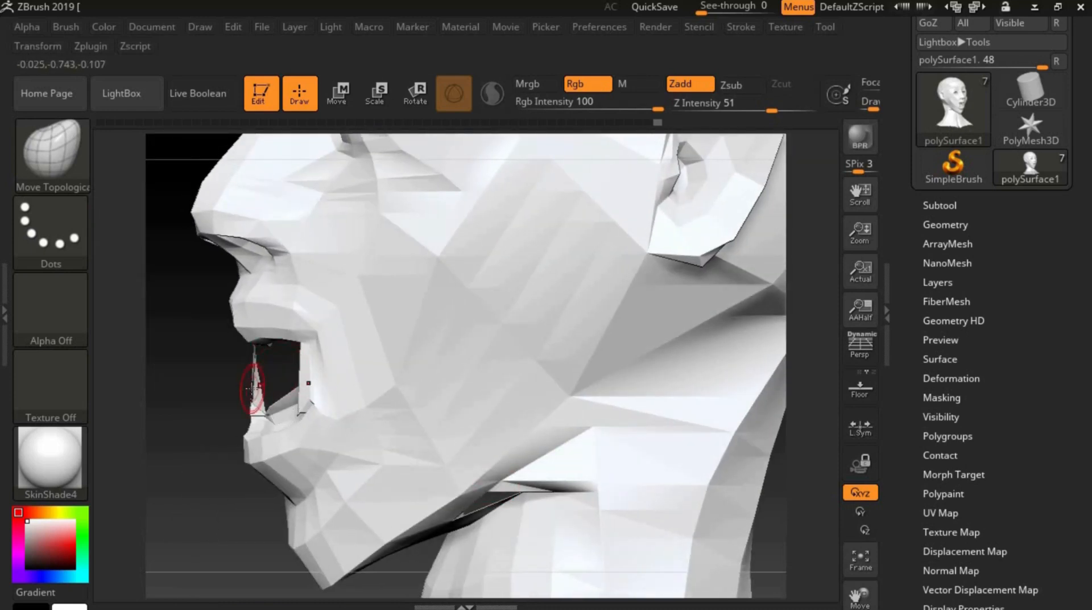
left_click_drag(196, 430, 264, 424)
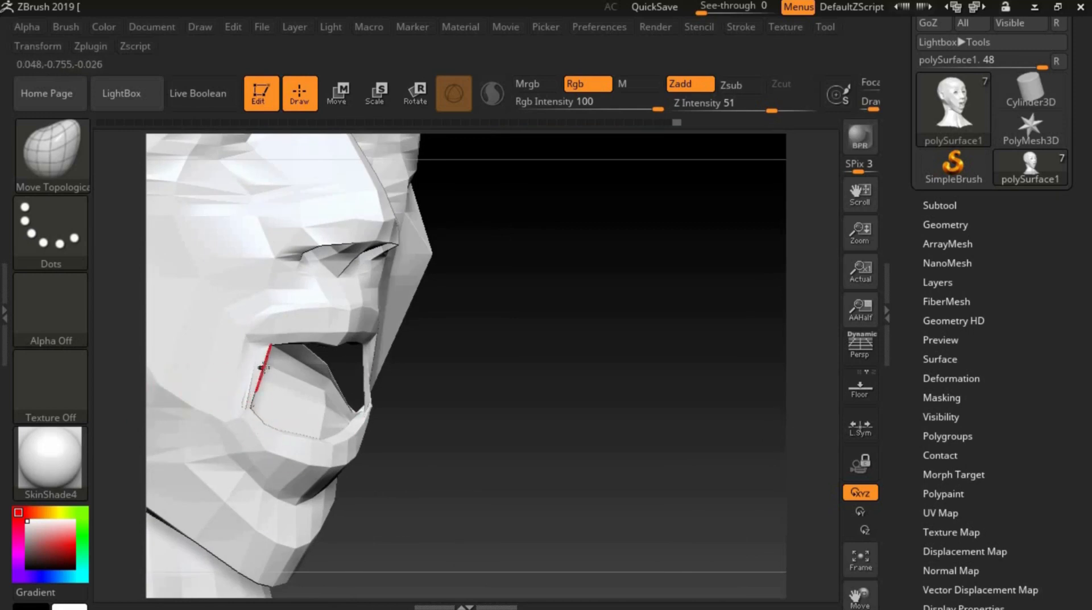
left_click_drag(597, 461, 502, 445)
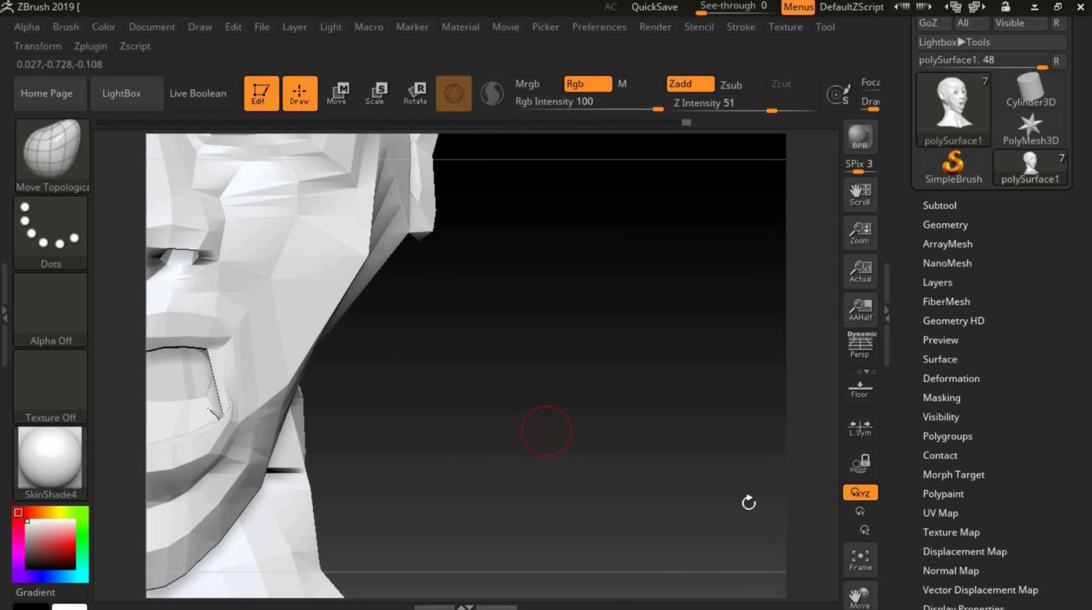
Frame the whole head and adjust the lower lip and jaw shape with a resized Move Topological brush
left_click(864, 572)
left_click_drag(667, 442, 664, 422)
key("s")
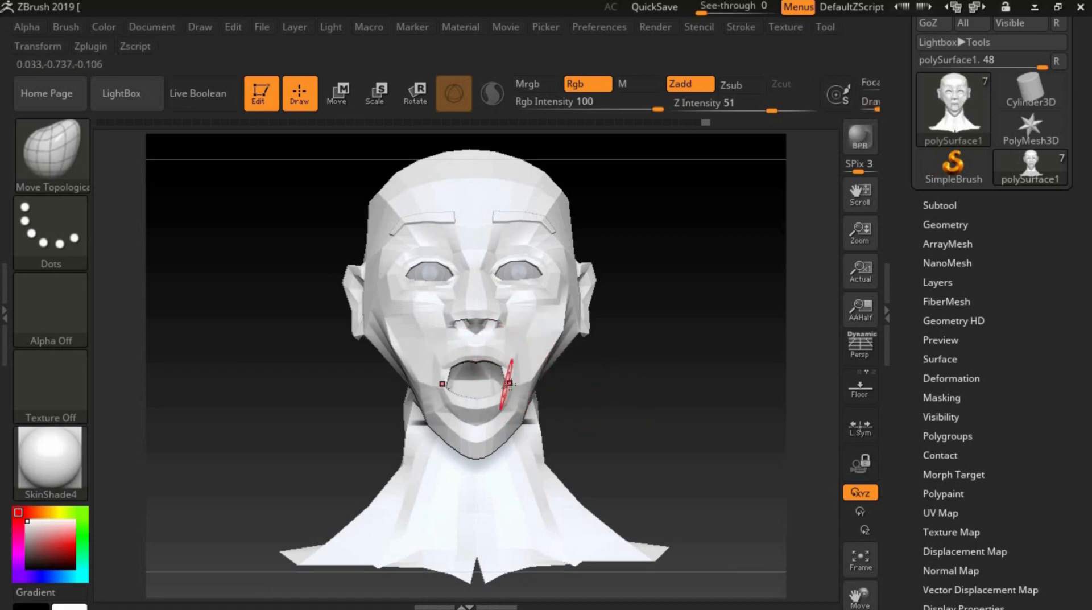
left_click_drag(698, 421, 646, 421)
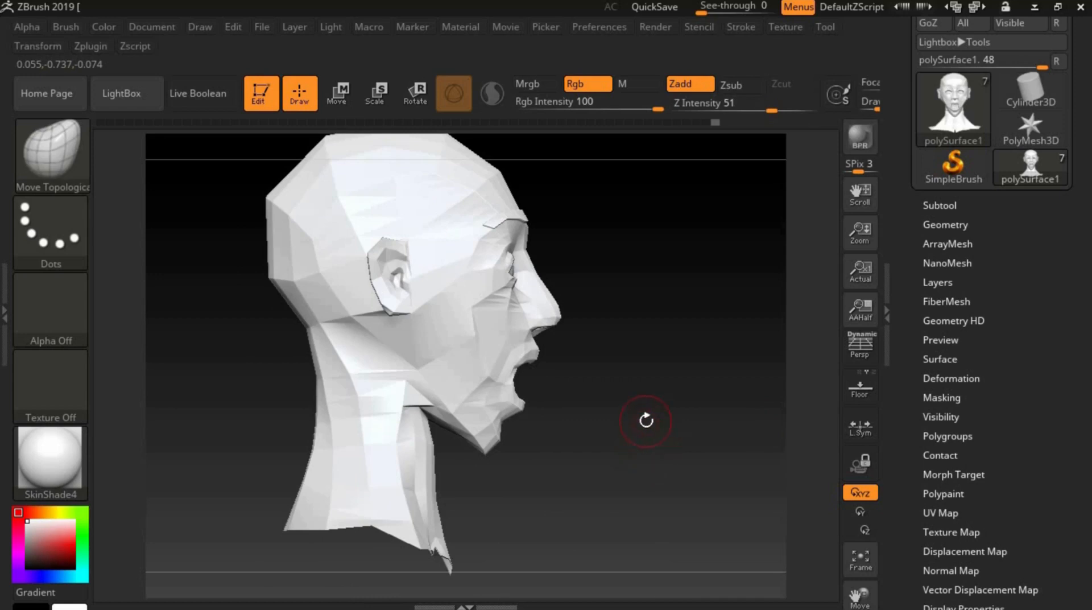
key("s")
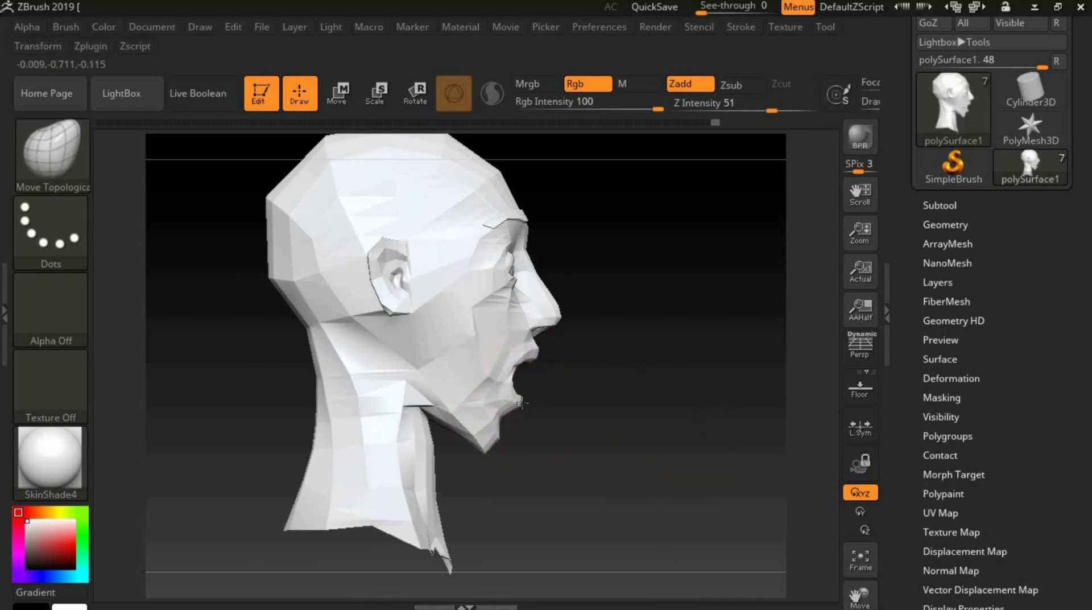
left_click_drag(661, 446, 585, 443)
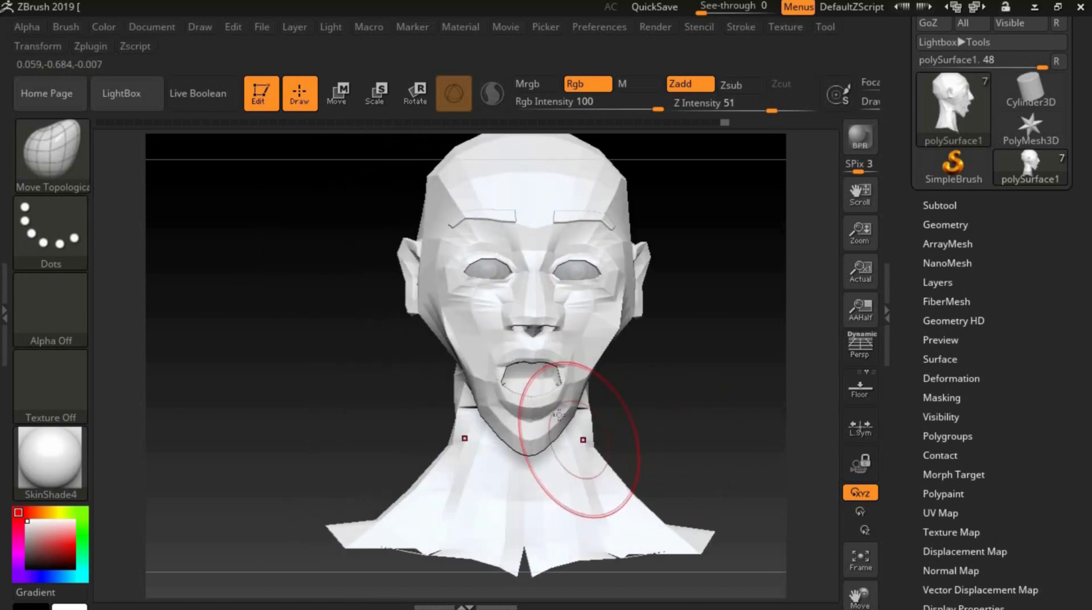
left_click_drag(547, 391, 549, 404)
left_click_drag(657, 428, 720, 428)
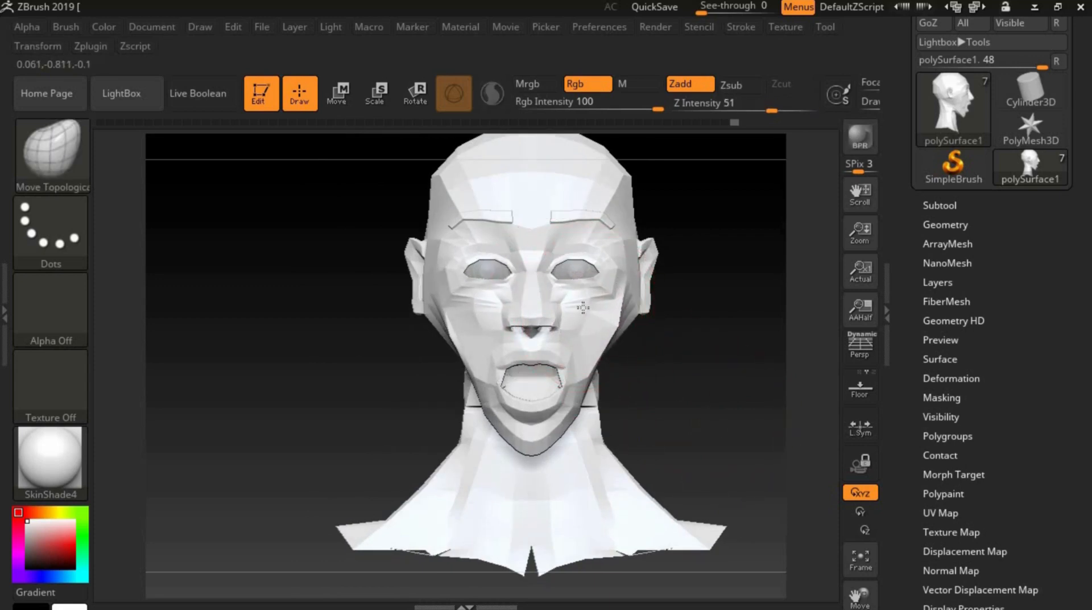
key("s")
left_click_drag(728, 398, 724, 397)
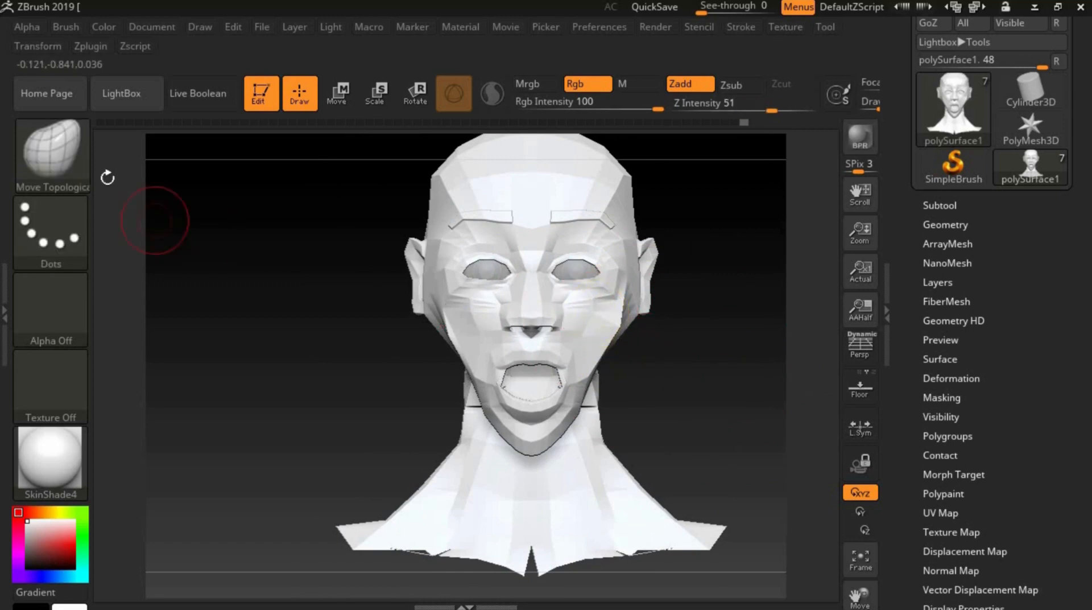
Reshape the cheeks beside the nose and mouth with a resized Move brush, undoing the unwanted stroke
key("b")
left_click(284, 91)
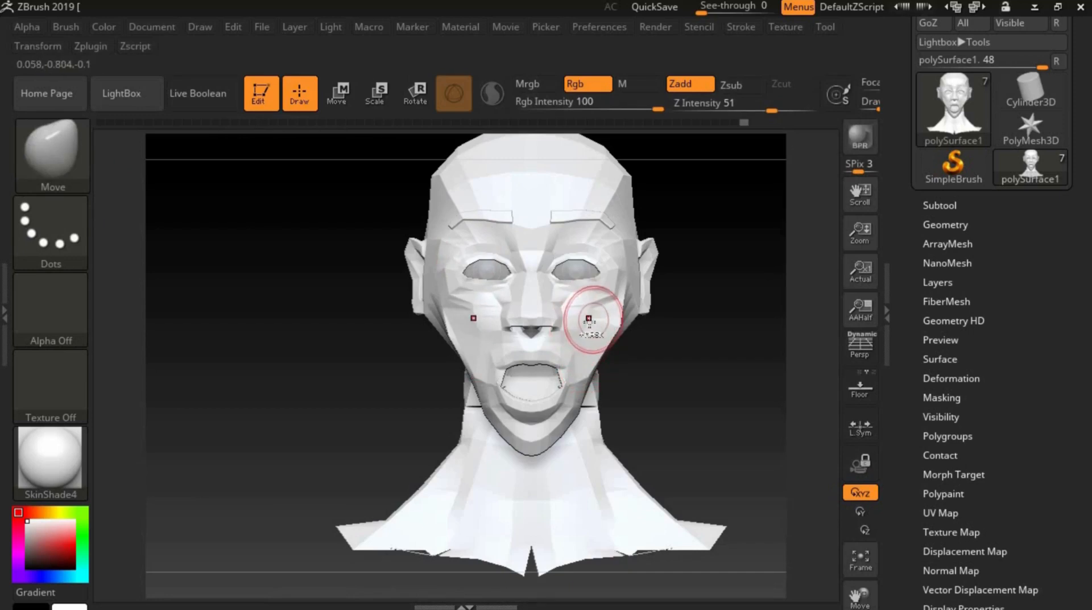
key("s")
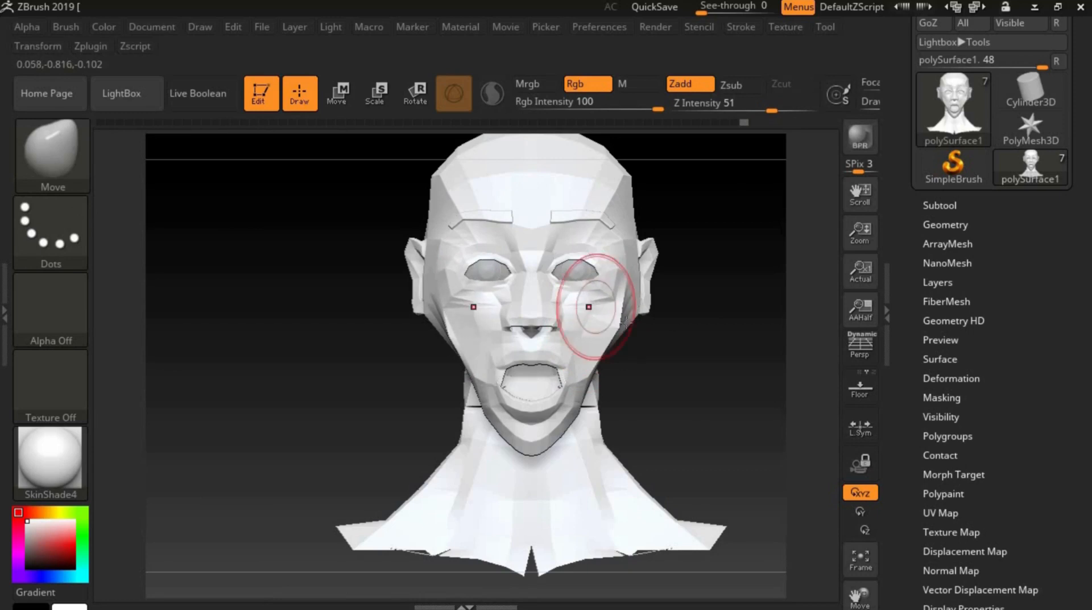
key("ctrl")
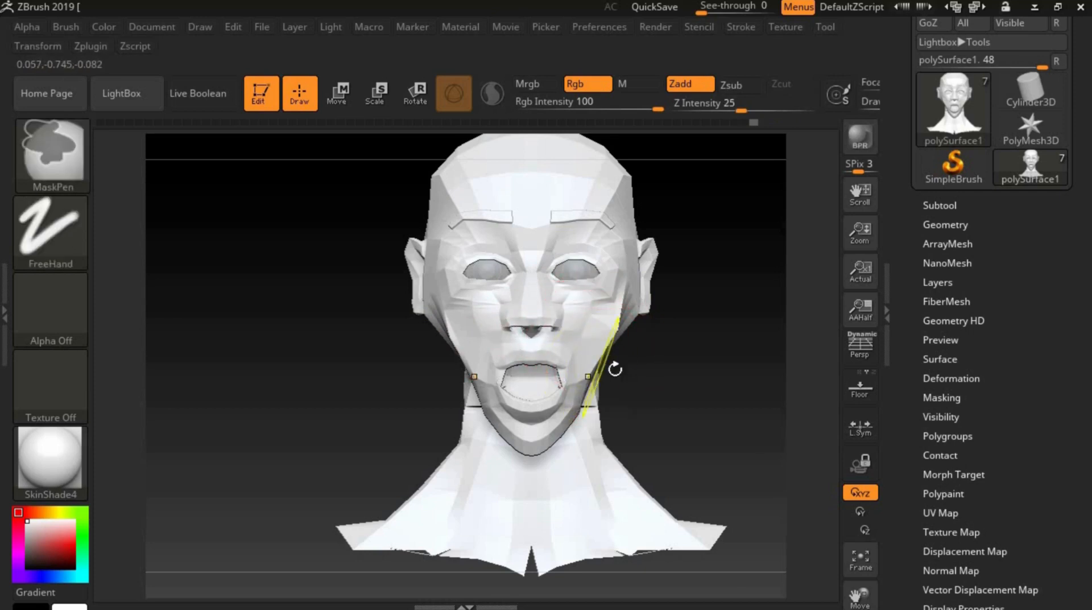
key("ctrl+z")
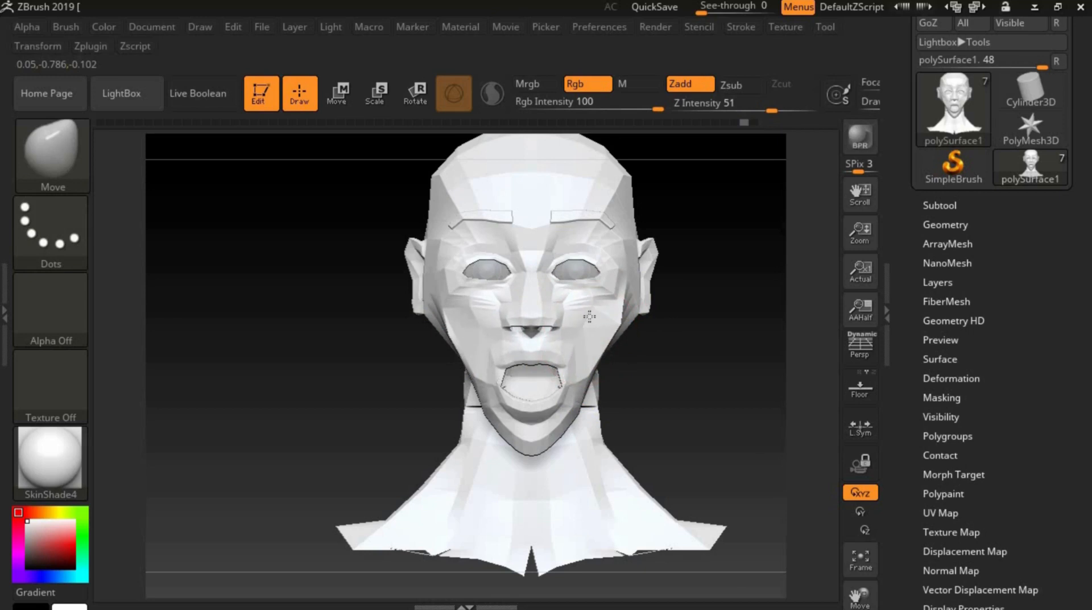
left_click_drag(531, 322, 536, 307)
mouse_move(712, 427)
left_mouse_down()
mouse_move(740, 436)
mouse_move(700, 424)
mouse_move(763, 432)
mouse_move(762, 422)
left_mouse_up()
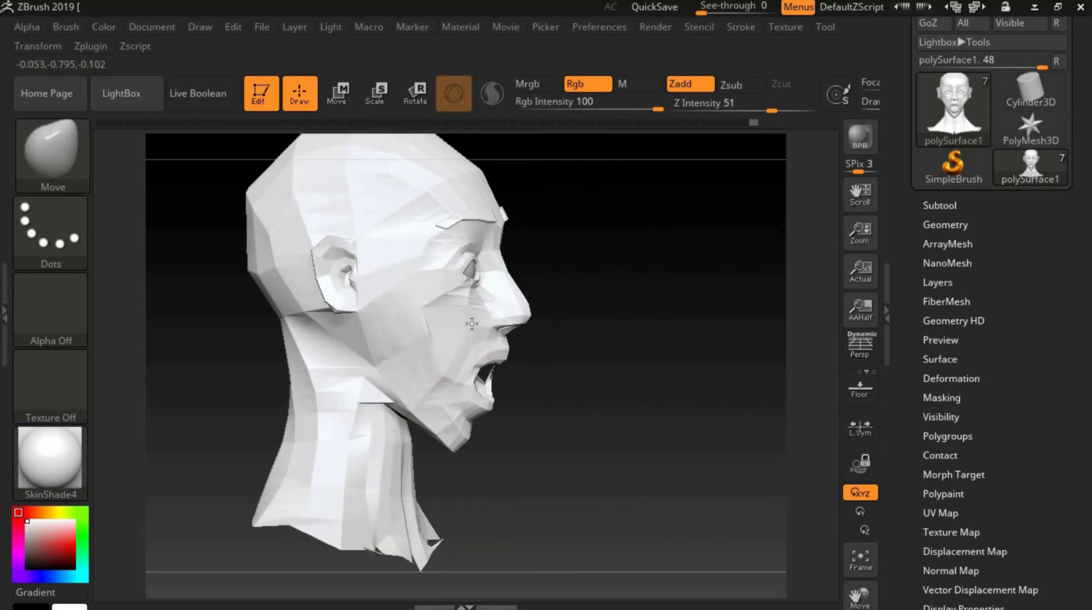
mouse_move(580, 429)
left_mouse_down()
mouse_move(607, 443)
mouse_move(609, 434)
left_mouse_up()
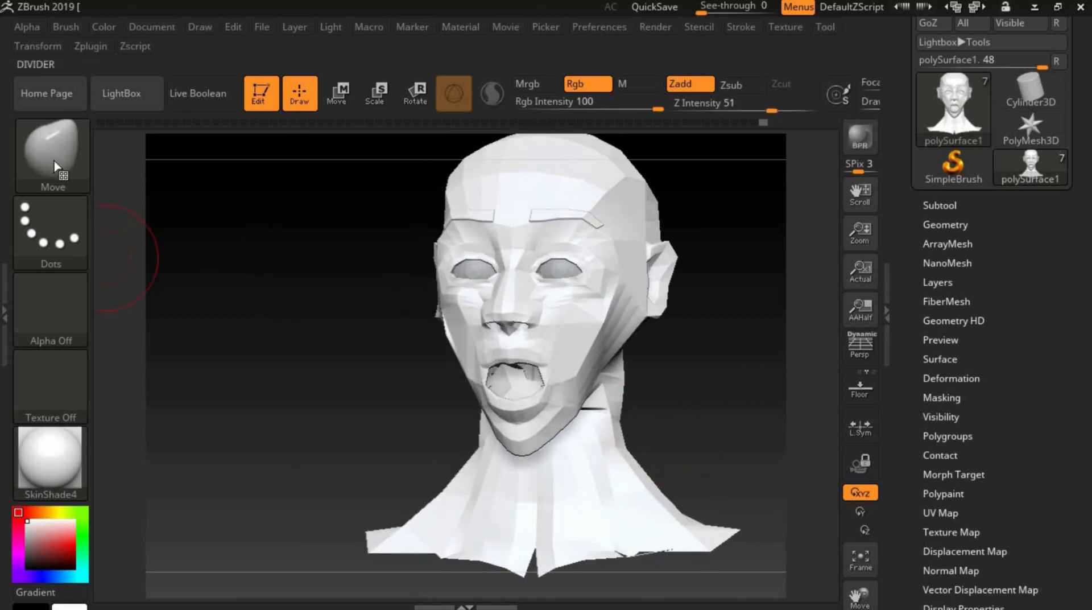
Push the cheek surface between the ear and the mouth inward with the Move Topological brush
left_click(55, 165)
left_click(265, 106)
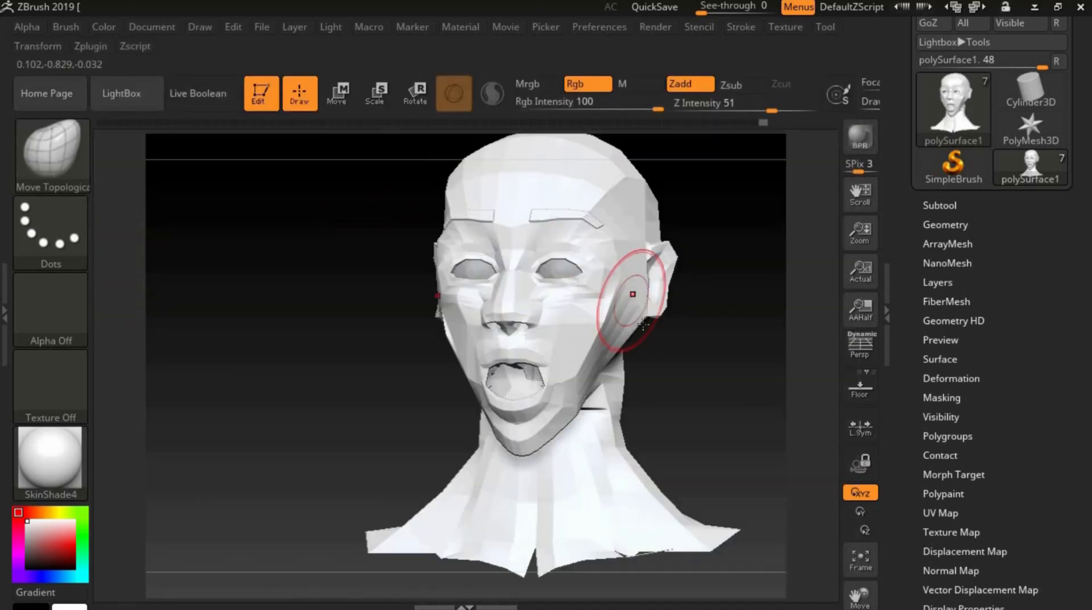
key("s")
left_click_drag(608, 321, 591, 322)
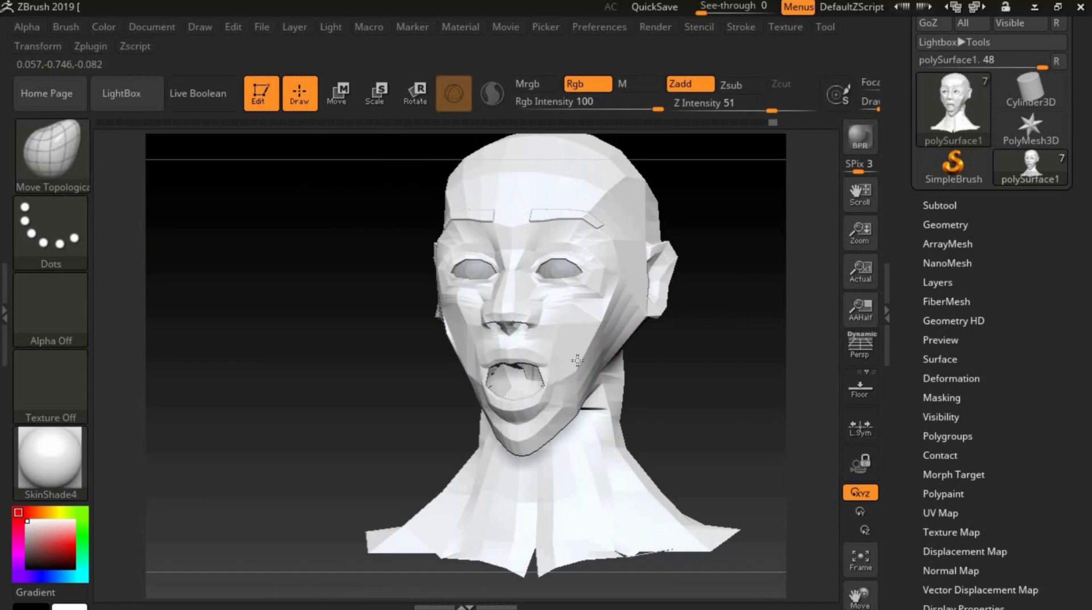
left_click_drag(746, 453, 737, 439)
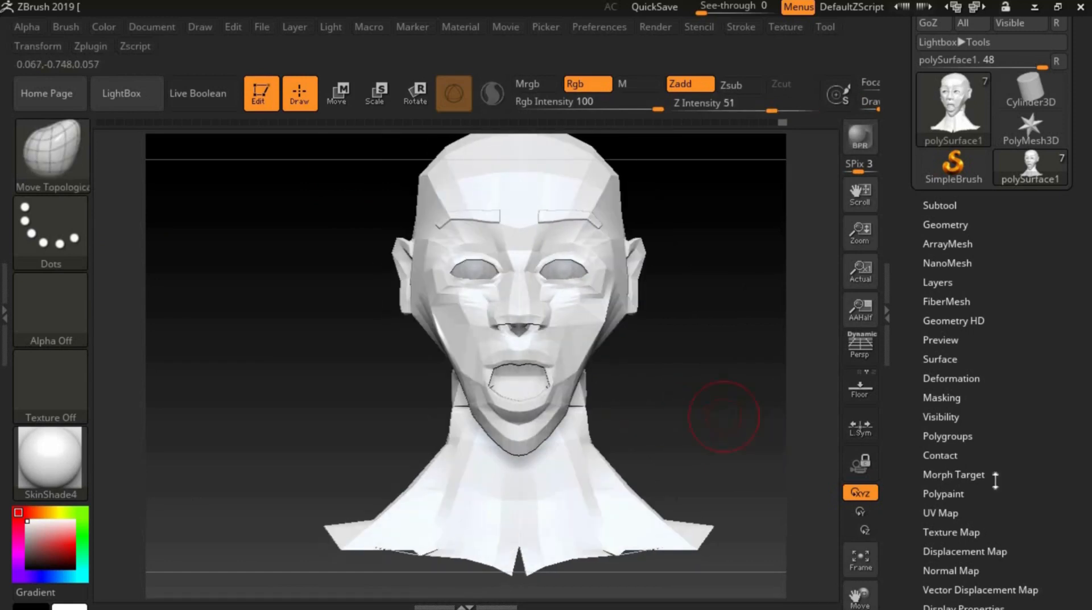
Rename the open-mouth sculpting layer as ja_open
left_click(955, 285)
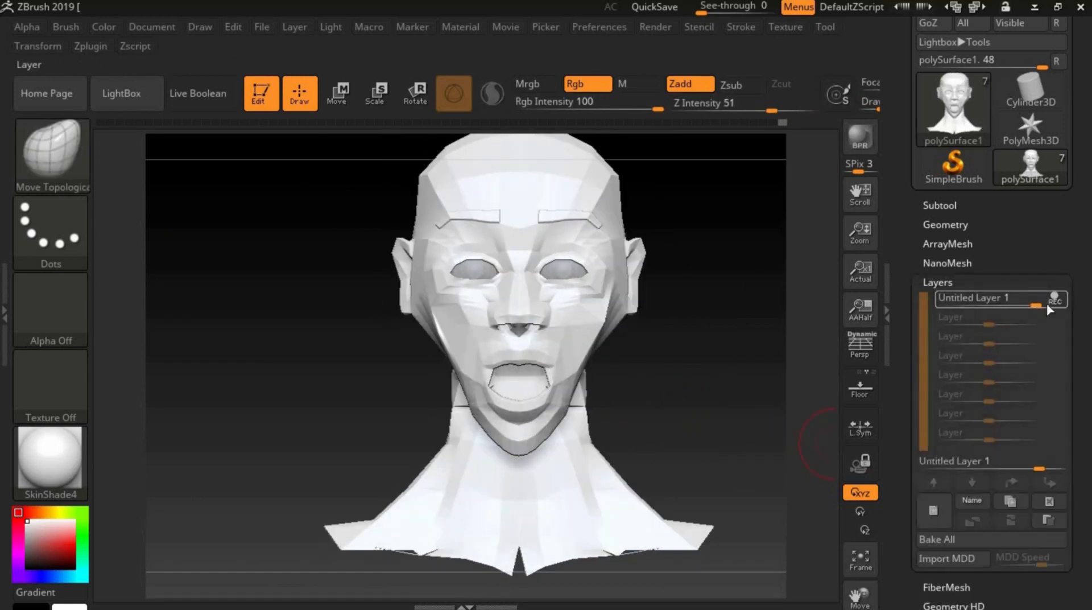
left_click(972, 500)
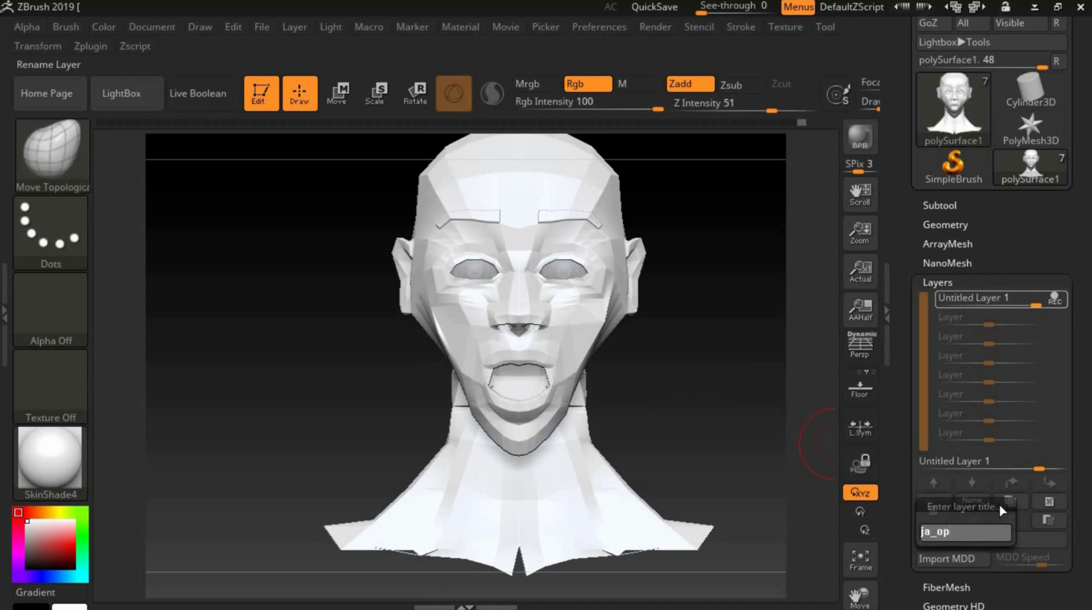
key("Return")
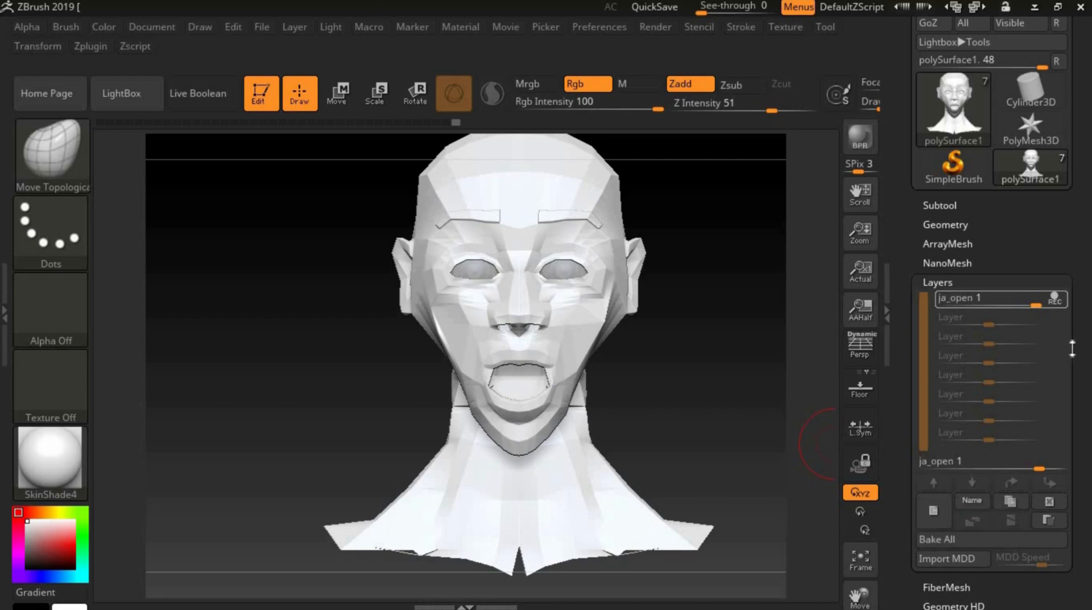
Test the ja_open layer's intensity with recording off, and re-enable recording on it
left_click_drag(1032, 305, 1053, 316)
left_click_drag(746, 358, 779, 288)
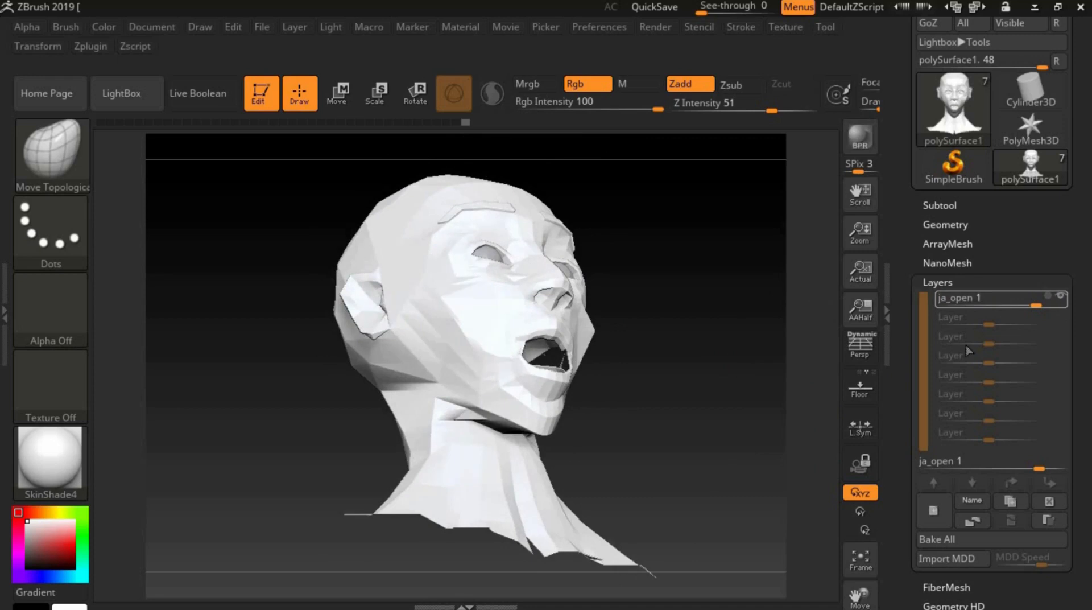
left_click(1055, 297)
Set the Smooth brush's Z Intensity to 26 and smooth the stretched cheeks beside the mouth
left_click_drag(767, 334, 699, 390)
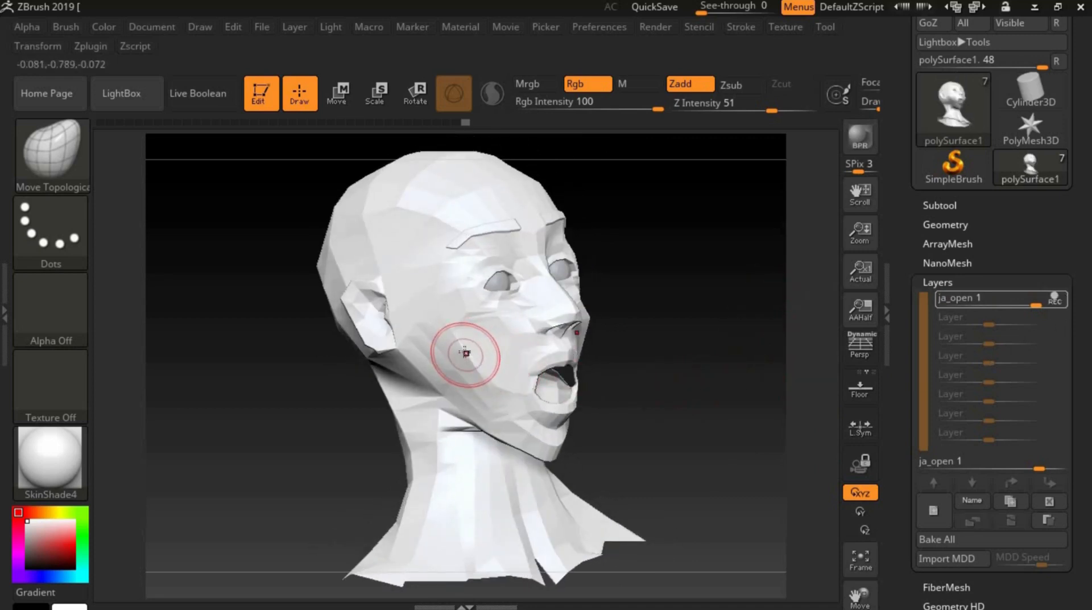
key("shift")
left_click_drag(484, 384, 472, 342, "shift")
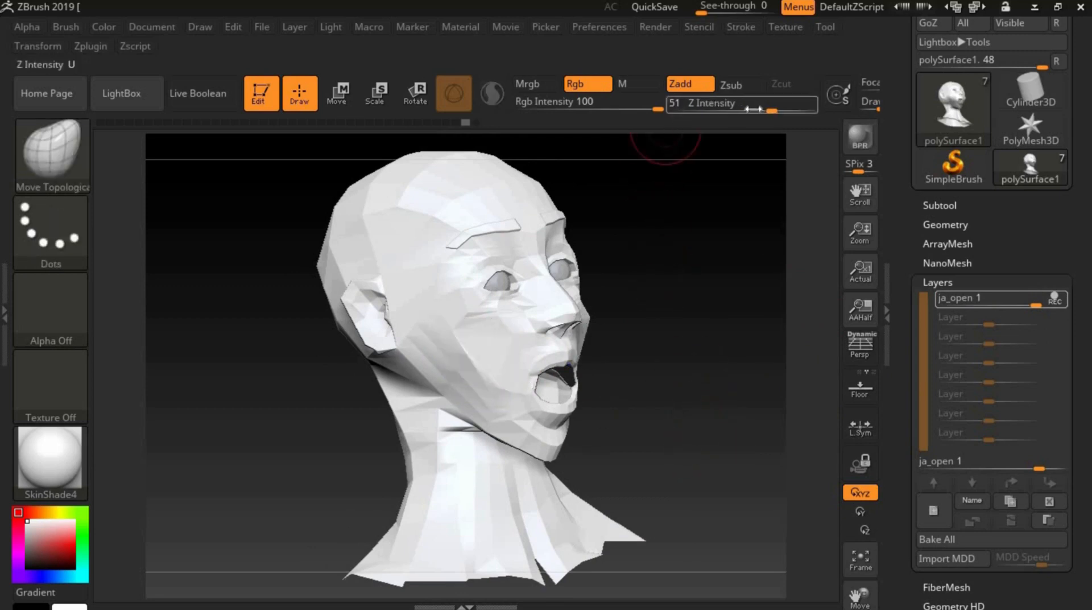
left_click_drag(808, 110, 742, 109, "shift")
mouse_move(473, 355)
left_mouse_down("shift")
mouse_move(465, 341)
mouse_move(517, 370)
left_mouse_up("shift")
left_click_drag(709, 431, 669, 420)
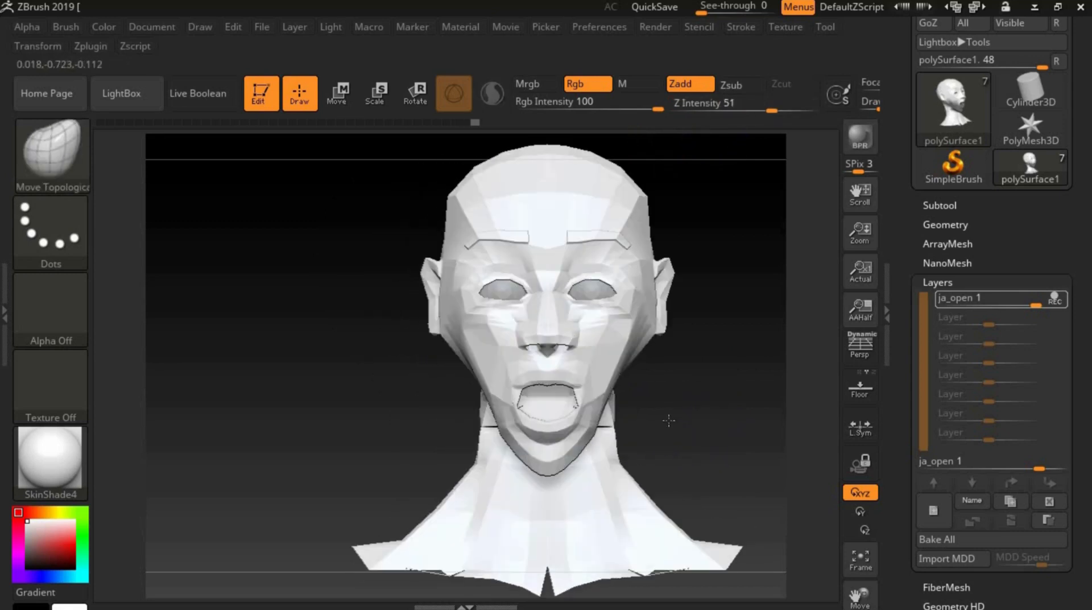
key("shift")
left_click_drag(752, 422, 575, 415)
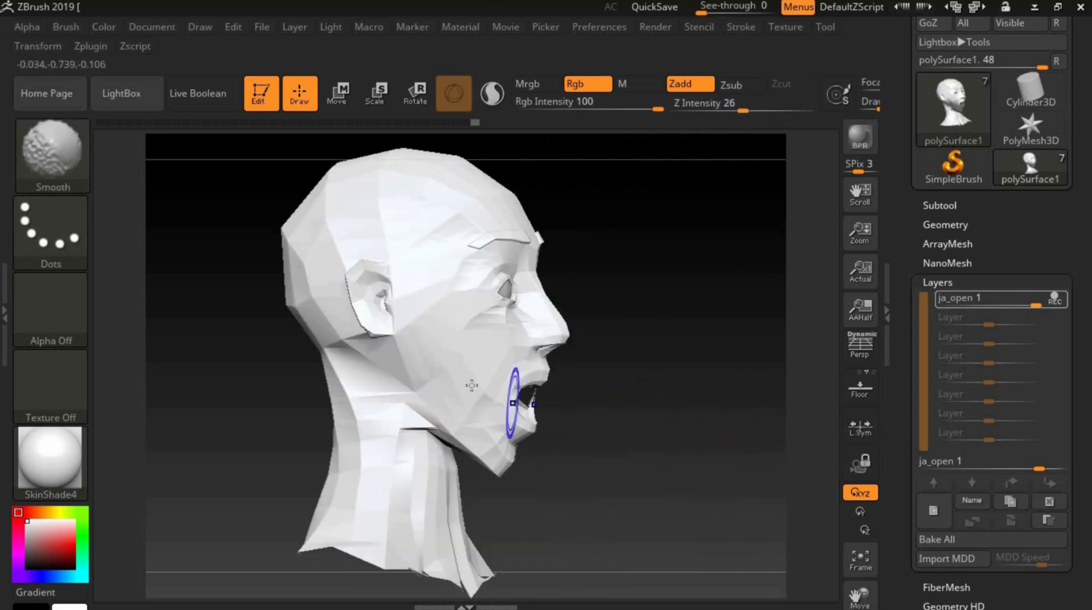
Smooth the pinched fold where the jaw meets the neck, and return to a front view
left_click_drag(629, 462, 613, 370)
key("shift")
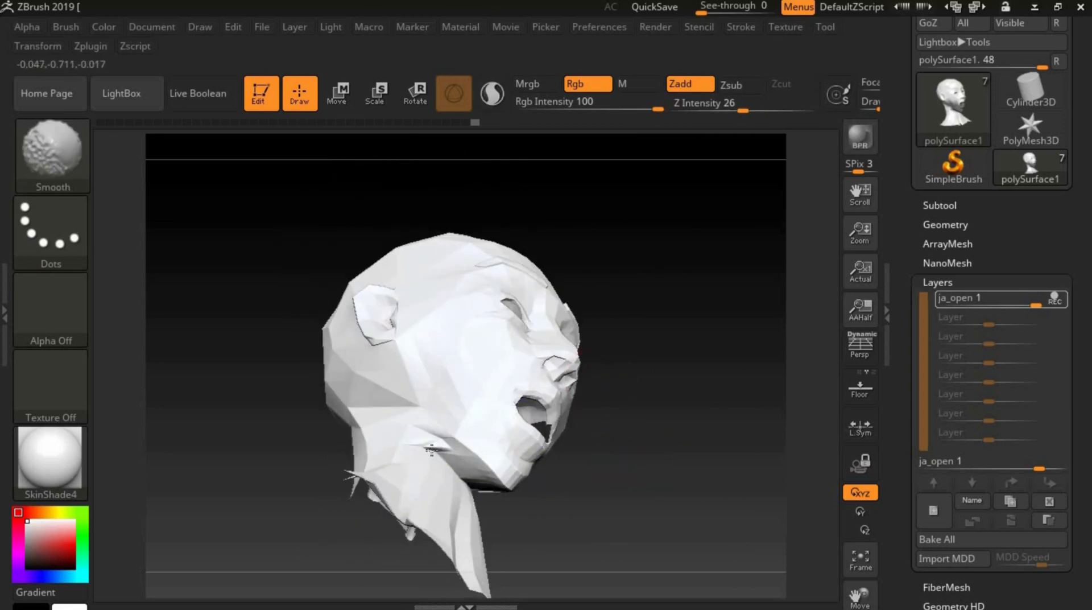
left_click_drag(455, 462, 452, 458, "shift")
mouse_move(580, 536)
left_mouse_down()
mouse_move(649, 477)
mouse_move(642, 455)
left_mouse_up()
mouse_move(478, 465)
left_mouse_down("shift")
mouse_move(453, 469)
mouse_move(462, 478)
mouse_move(446, 451)
left_mouse_up("shift")
left_click_drag(693, 554, 718, 591)
left_click_drag(444, 439, 432, 444, "shift")
left_click_drag(705, 448, 658, 499)
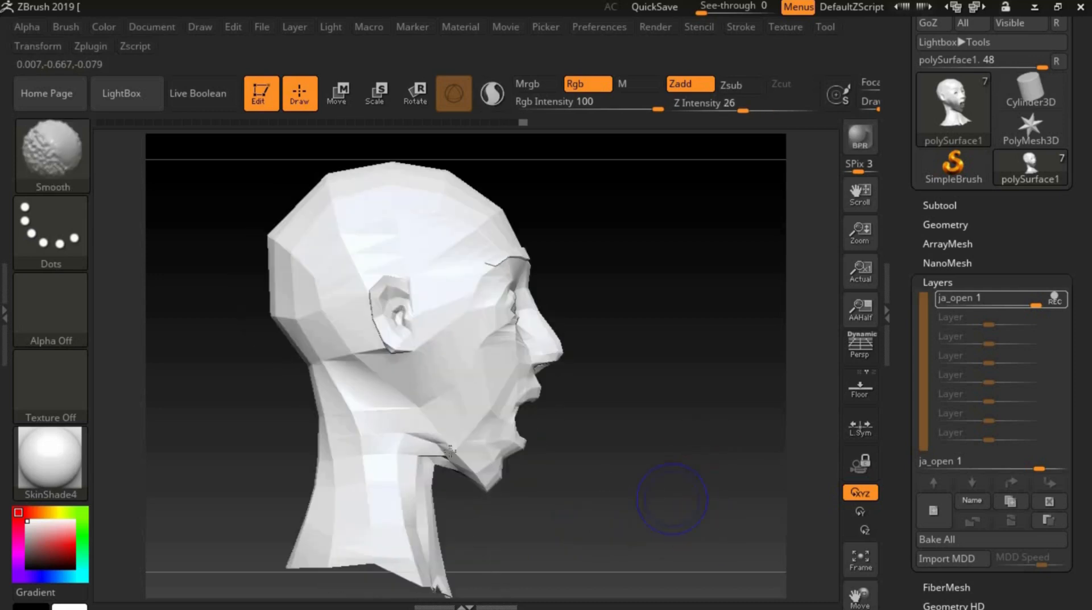
mouse_move(381, 370)
left_mouse_down("shift")
mouse_move(385, 360)
mouse_move(417, 411)
mouse_move(435, 466)
left_mouse_up("shift")
left_click_drag(639, 512, 714, 463)
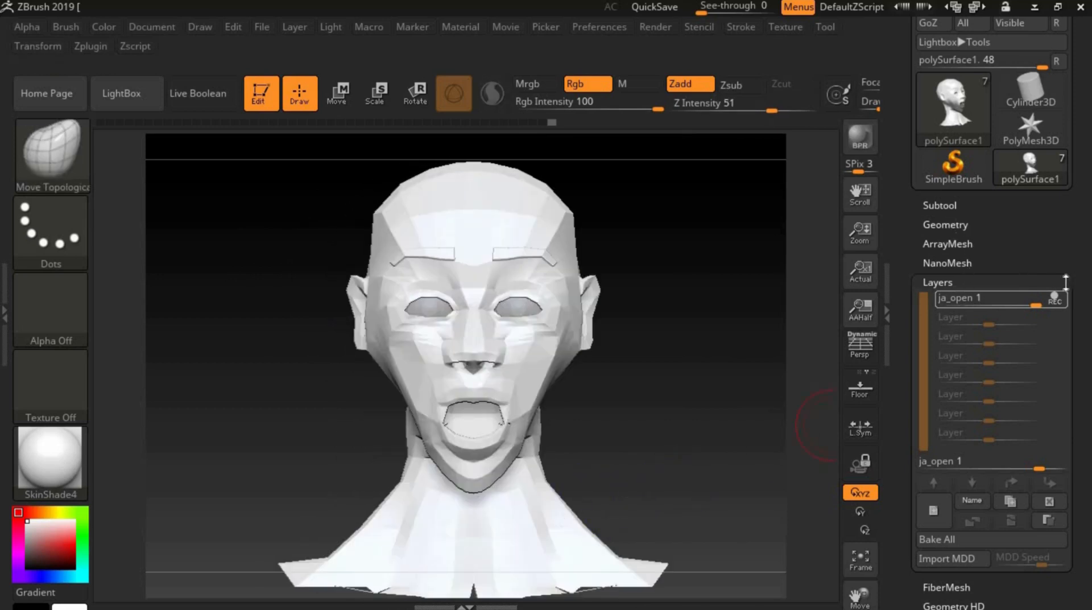
Stop recording on the ja_open layer and test the pose with its intensity slider
left_click(1052, 304)
mouse_move(1033, 306)
left_mouse_down()
mouse_move(1019, 306)
mouse_move(1039, 306)
left_mouse_up()
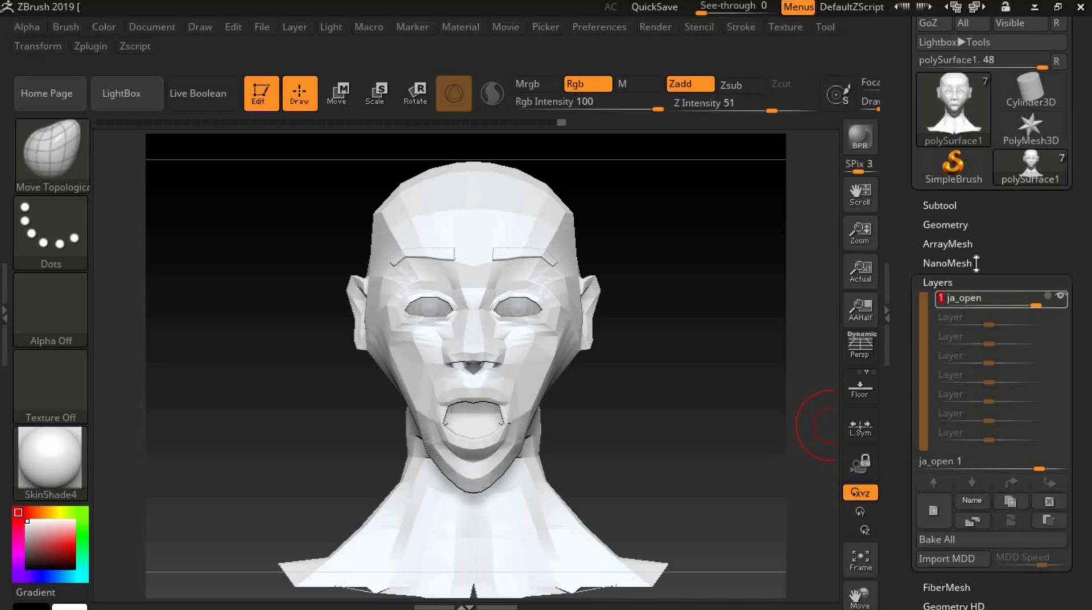
Try to activate Dynamic Subdiv on the low-poly head, and fit the mesh to the view
left_click(960, 226)
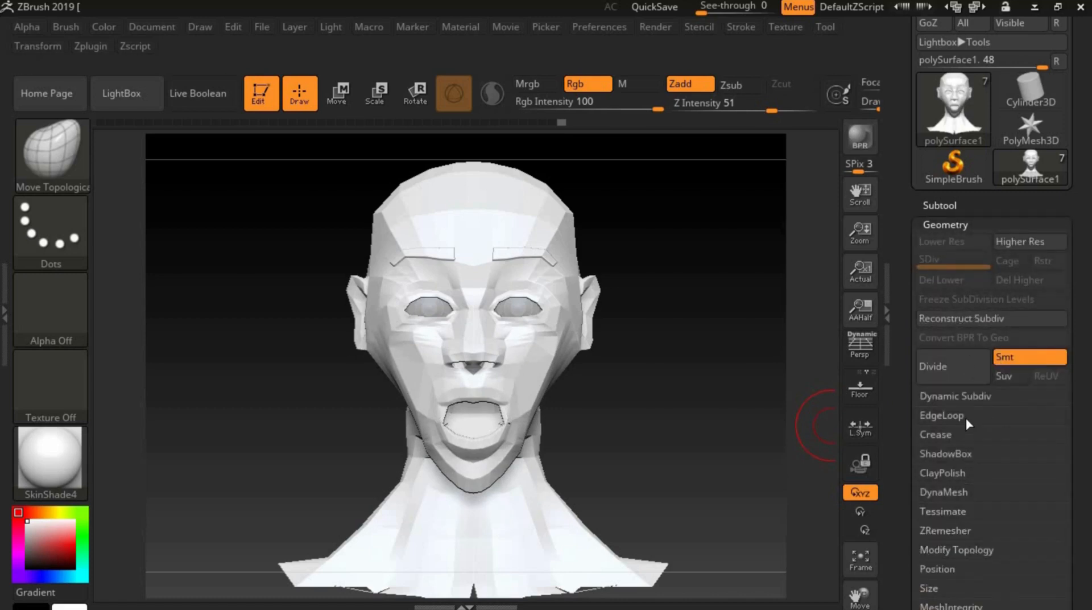
left_click(966, 397)
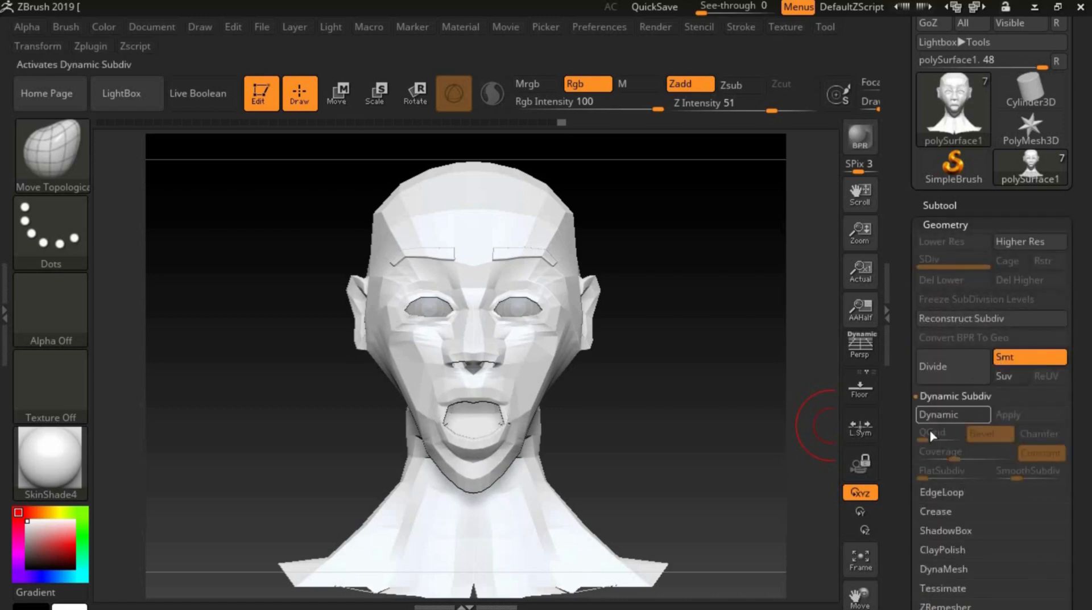
left_click(939, 418)
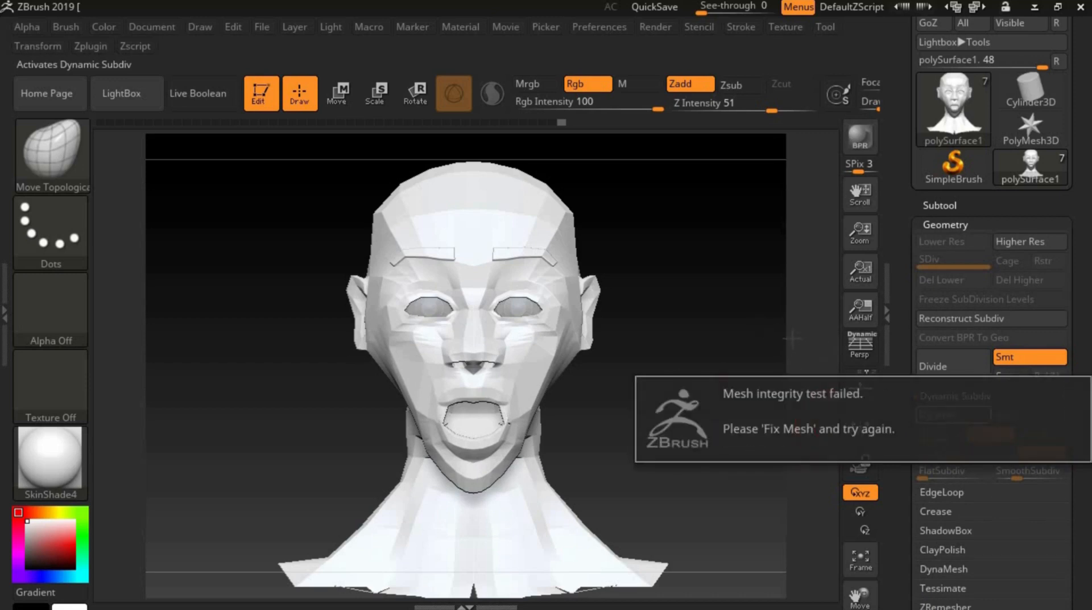
left_click_drag(749, 379, 805, 390)
left_click_drag(715, 396, 677, 387)
left_click(868, 569)
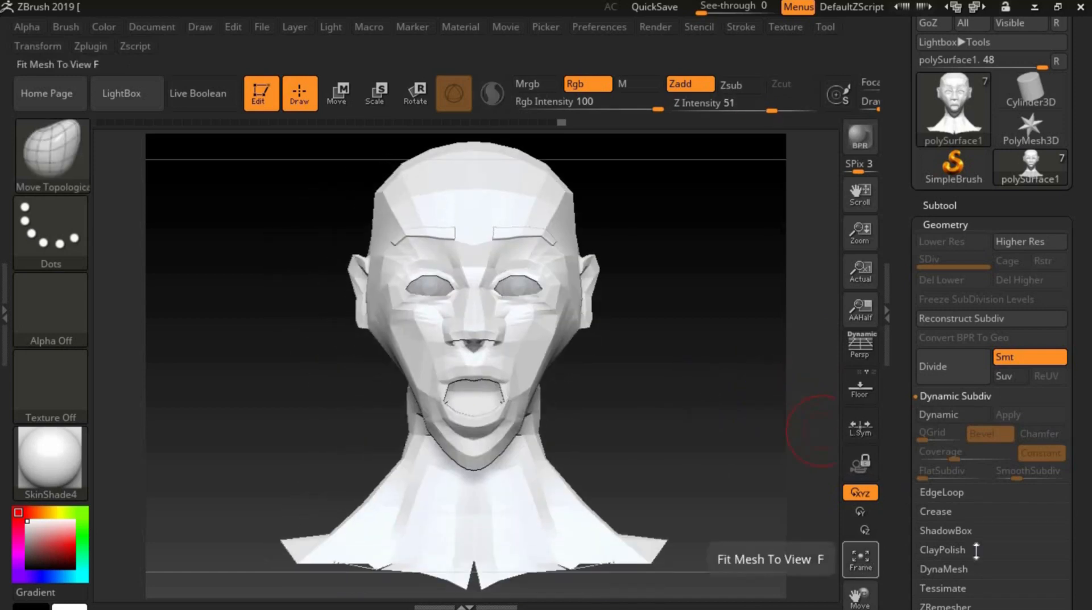
left_click(957, 204)
left_click(955, 204)
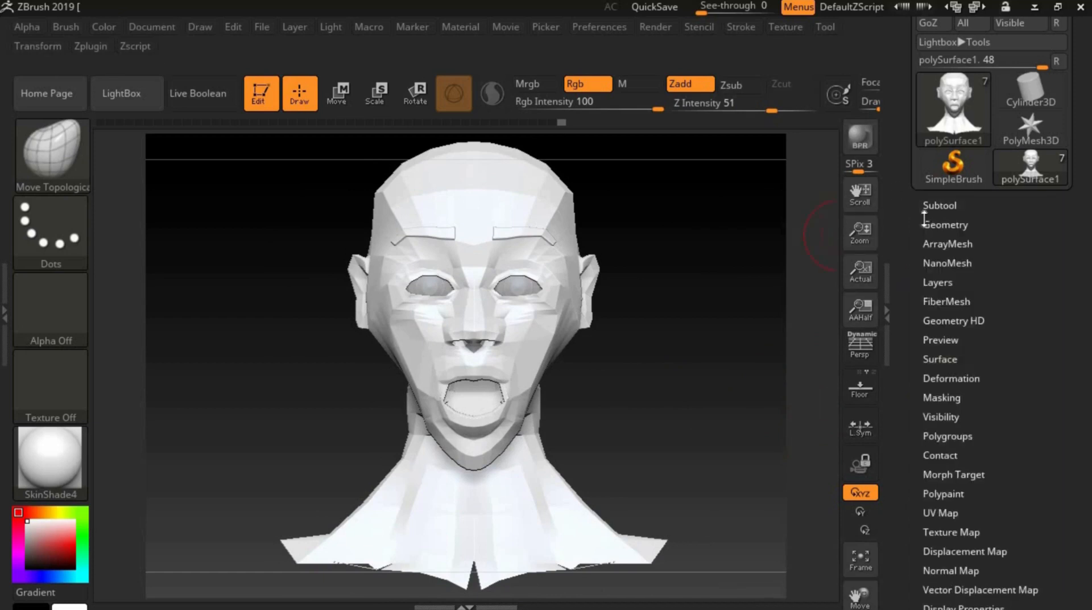
left_click(79, 165)
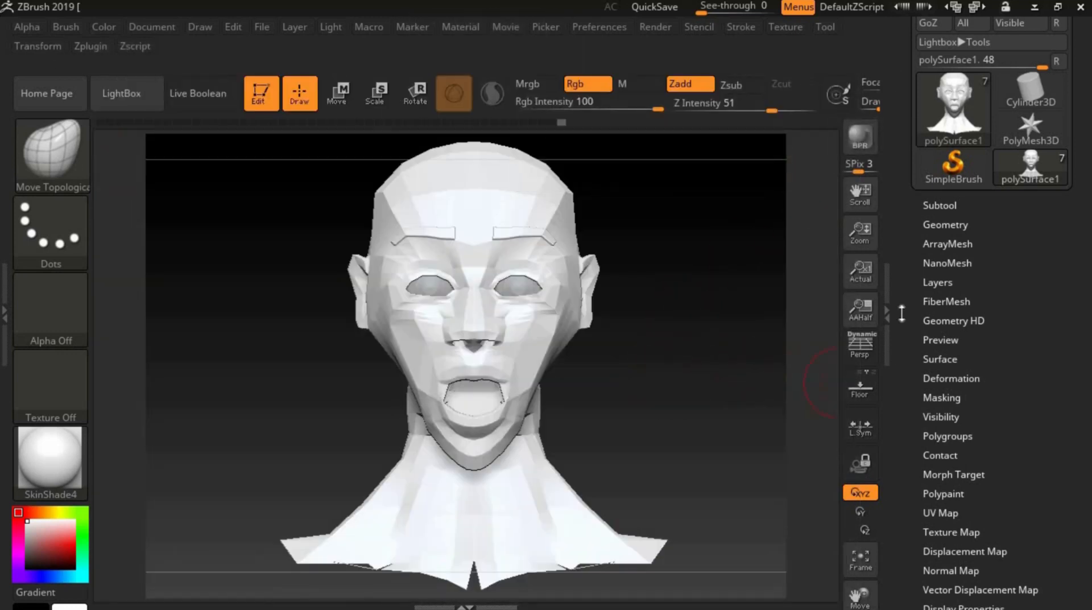
Set the ja_open layer's intensity to about 0.8 and toggle its visibility to compare the open mouth with the base pose
left_click(937, 282)
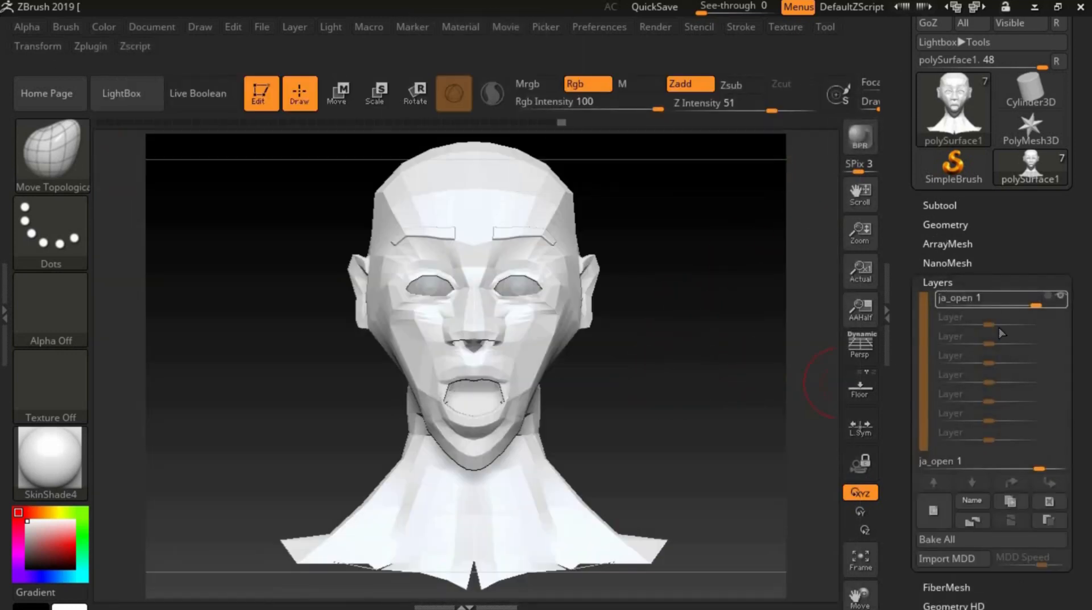
left_click_drag(1011, 307, 1026, 334)
left_click(1059, 298)
left_click(1058, 299)
left_click(1058, 299)
left_click(1059, 299)
left_click(1059, 300)
left_click(1058, 299)
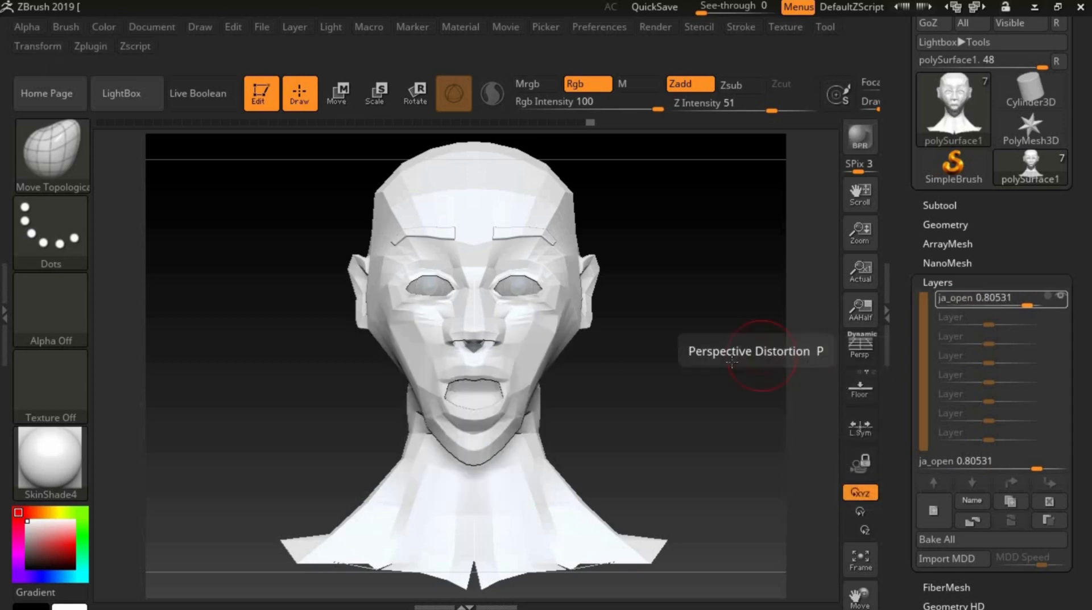
Turn the head to a side profile and re-enable recording on the ja_open layer
left_click_drag(732, 362, 818, 350, "shift")
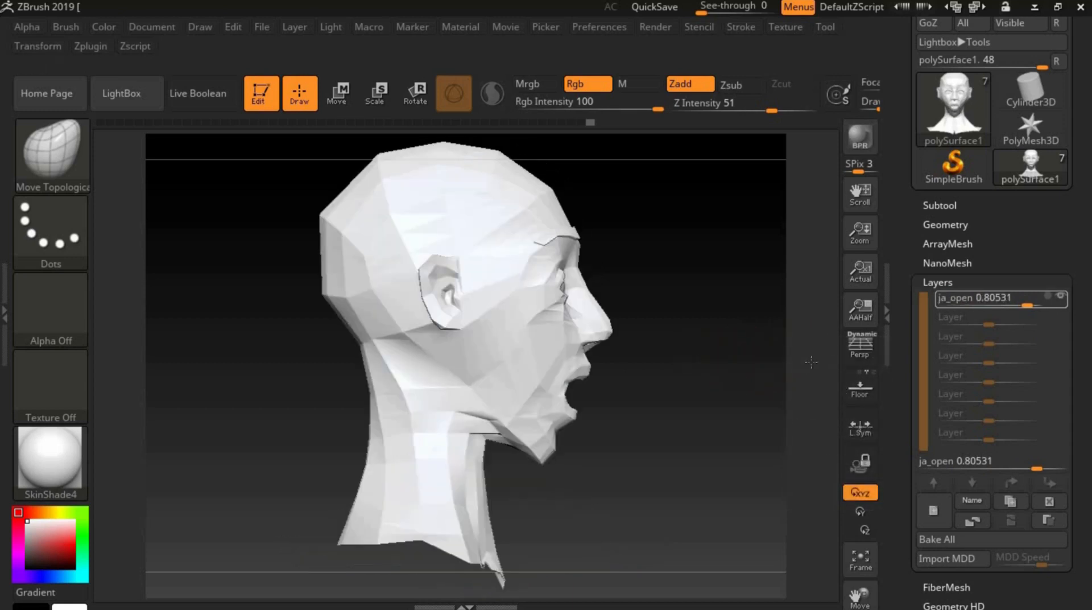
left_click(1058, 298)
left_click(1055, 298)
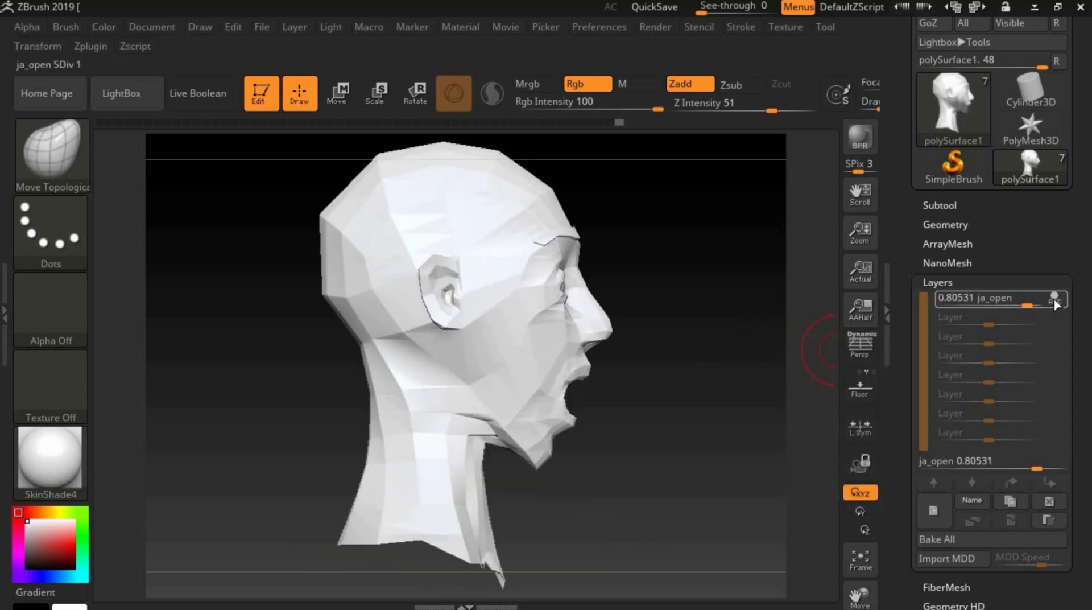